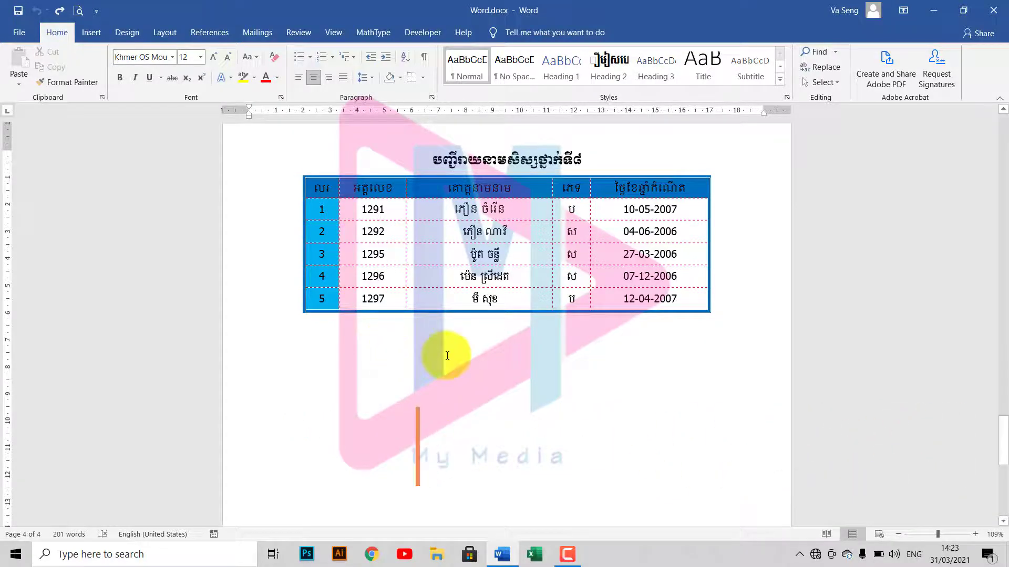
{"action": "left_click", "coordinate": [460, 251]}
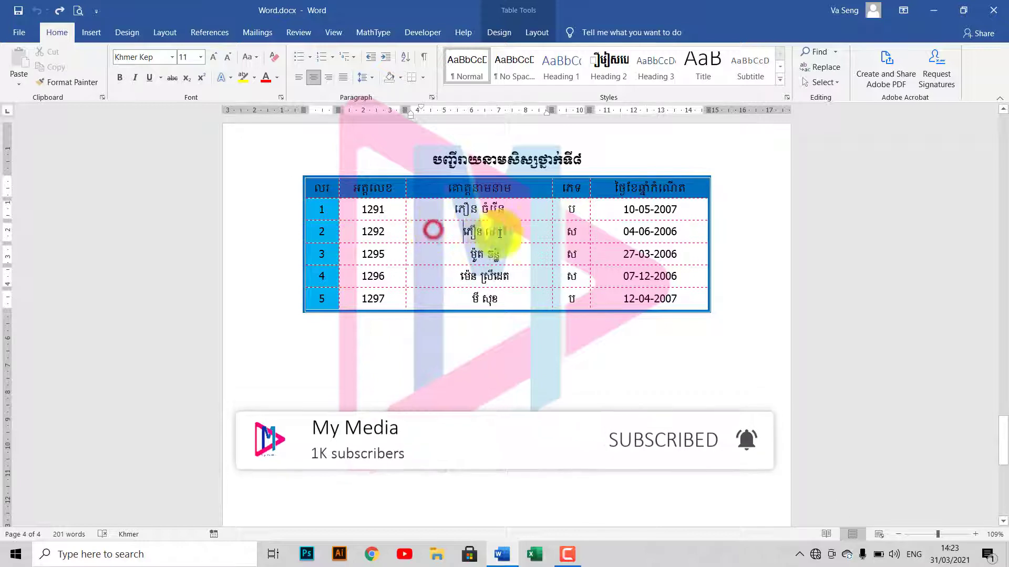
{"action": "triple_click", "coordinate": [429, 227]}
{"action": "left_click", "coordinate": [364, 209]}
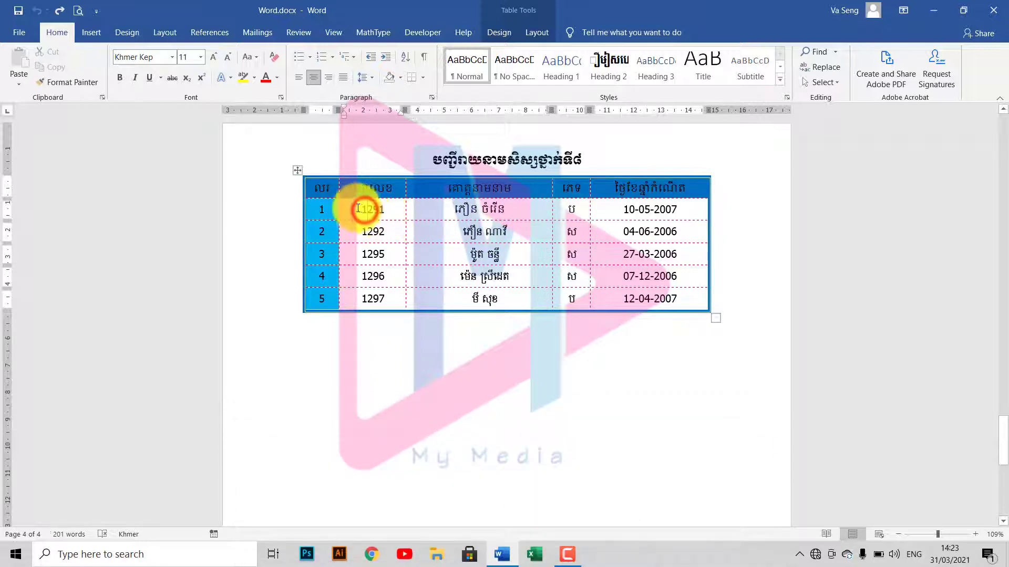
{"action": "left_click_drag", "start_coordinate": [352, 207], "coordinate": [393, 210]}
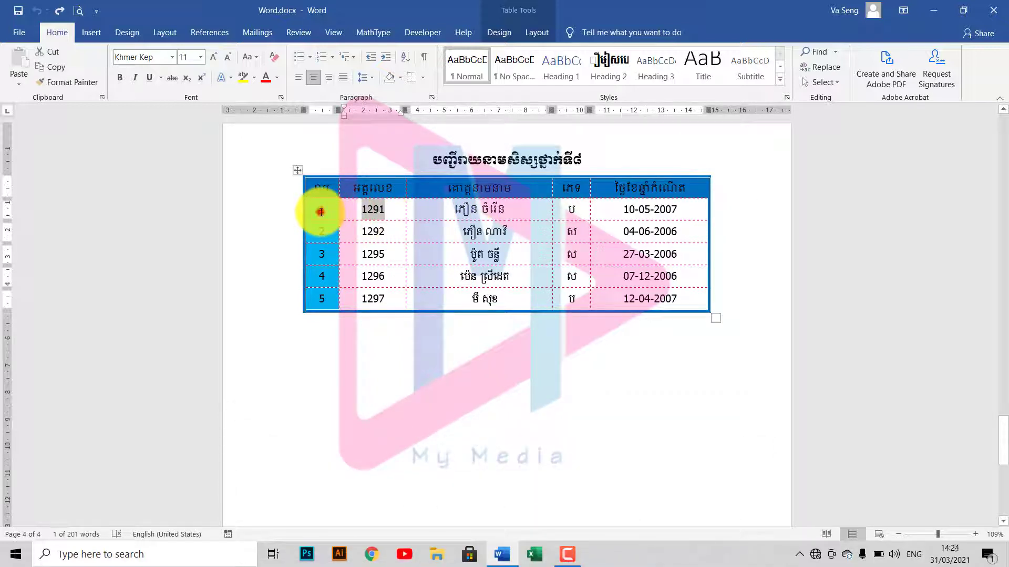
{"action": "mouse_move", "coordinate": [321, 212]}
{"action": "left_mouse_down"}
{"action": "mouse_move", "coordinate": [335, 213]}
{"action": "mouse_move", "coordinate": [334, 227]}
{"action": "left_mouse_up"}
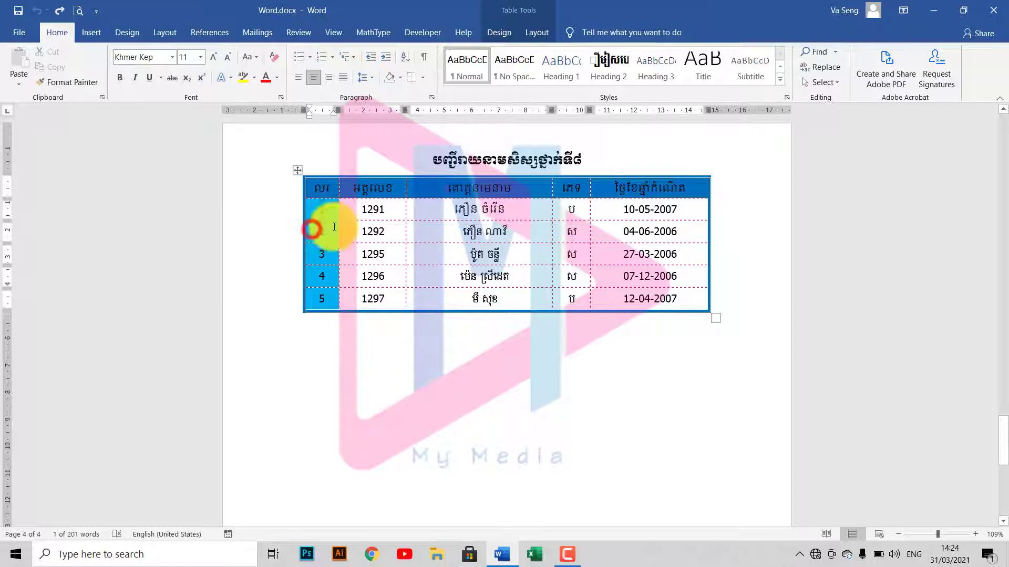
- Activate the Draw Table tool for the student list table
{"action": "left_click", "coordinate": [452, 227]}
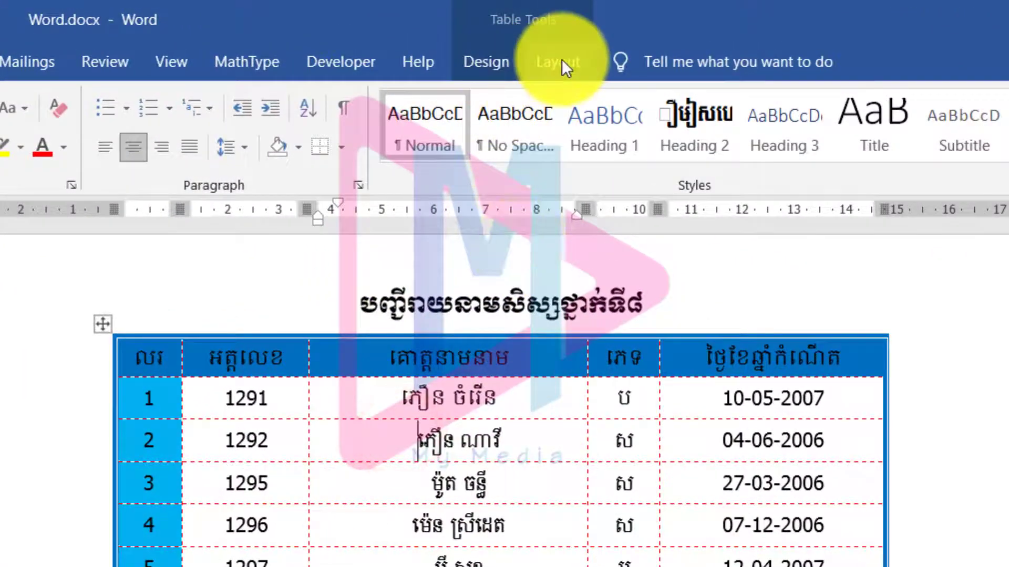
{"action": "left_click", "coordinate": [540, 31]}
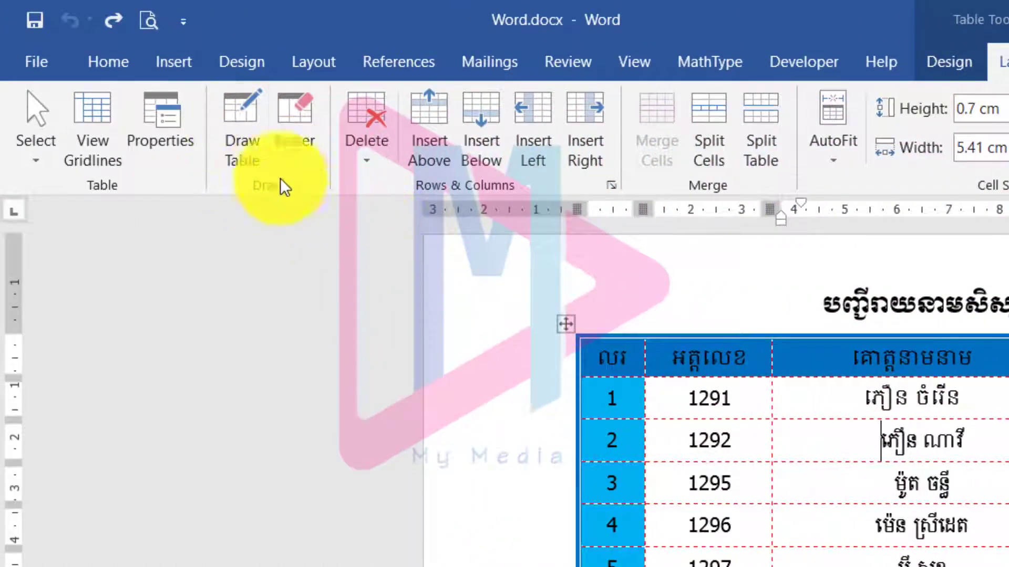
{"action": "left_click", "coordinate": [246, 113]}
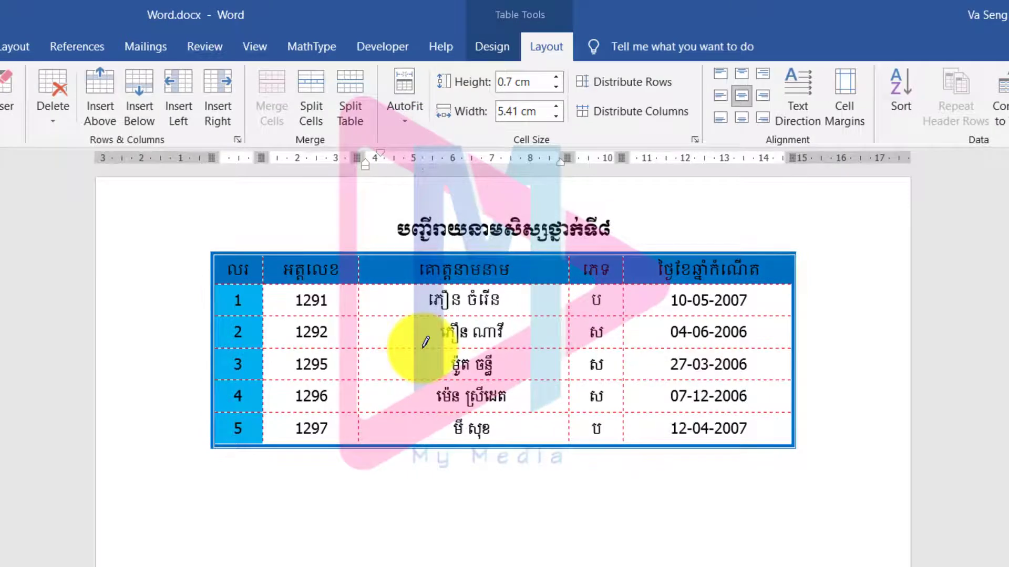
- Draw vertical split lines through the name column and a horizontal line across the ID cell of row 2
{"action": "left_click", "coordinate": [410, 398]}
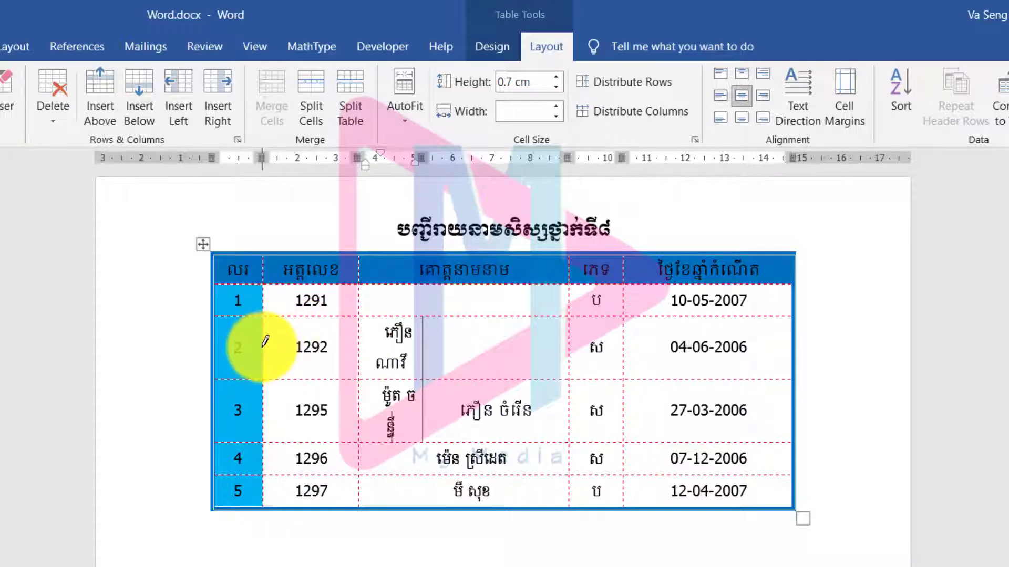
{"action": "mouse_move", "coordinate": [263, 347]}
{"action": "left_mouse_down"}
{"action": "mouse_move", "coordinate": [360, 346]}
{"action": "mouse_move", "coordinate": [350, 346]}
{"action": "left_mouse_up"}
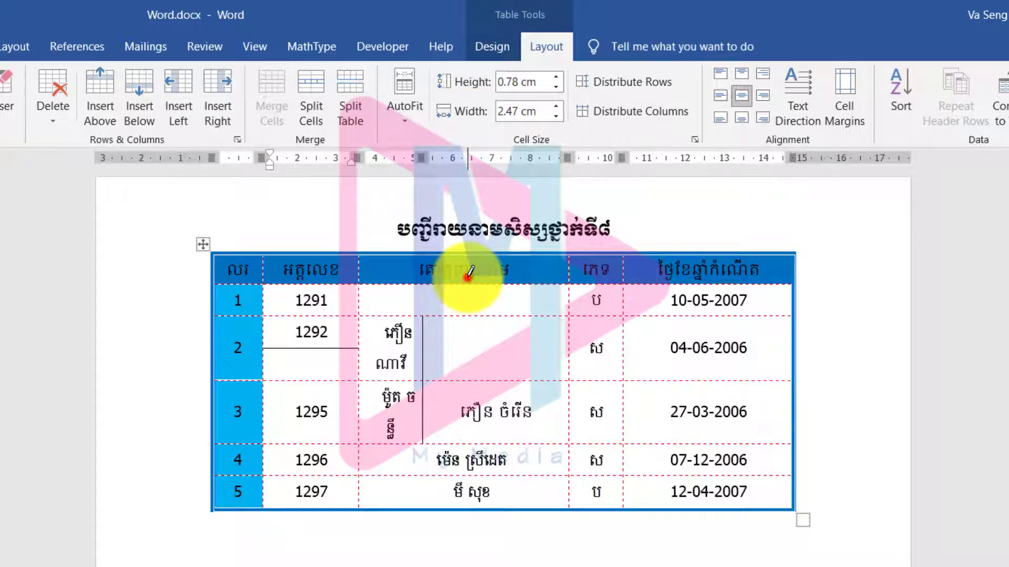
{"action": "mouse_move", "coordinate": [468, 277]}
{"action": "left_mouse_down"}
{"action": "mouse_move", "coordinate": [468, 328]}
{"action": "mouse_move", "coordinate": [466, 273]}
{"action": "mouse_move", "coordinate": [479, 314]}
{"action": "left_mouse_up"}
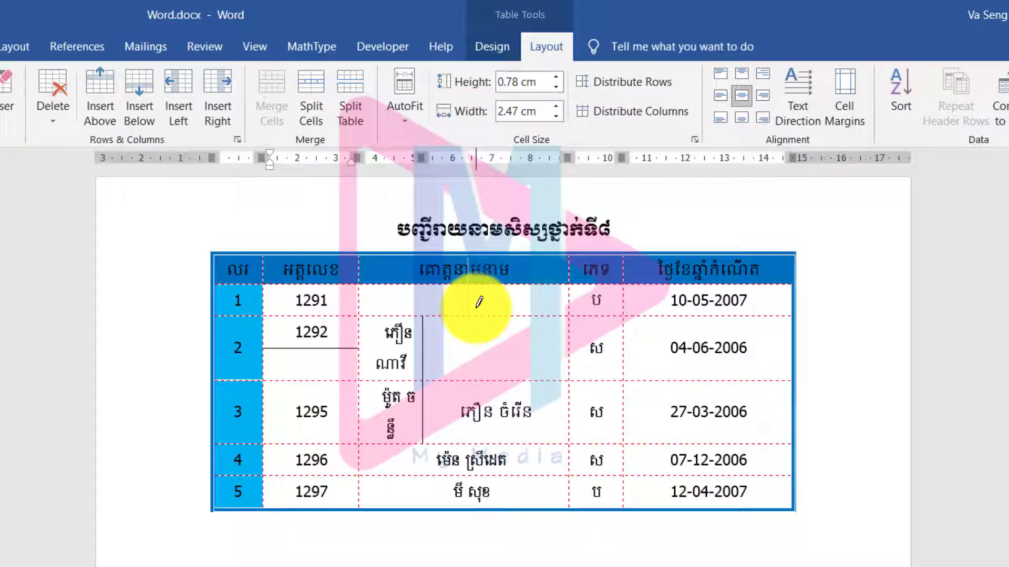
{"action": "left_click_drag", "start_coordinate": [475, 303], "coordinate": [474, 303]}
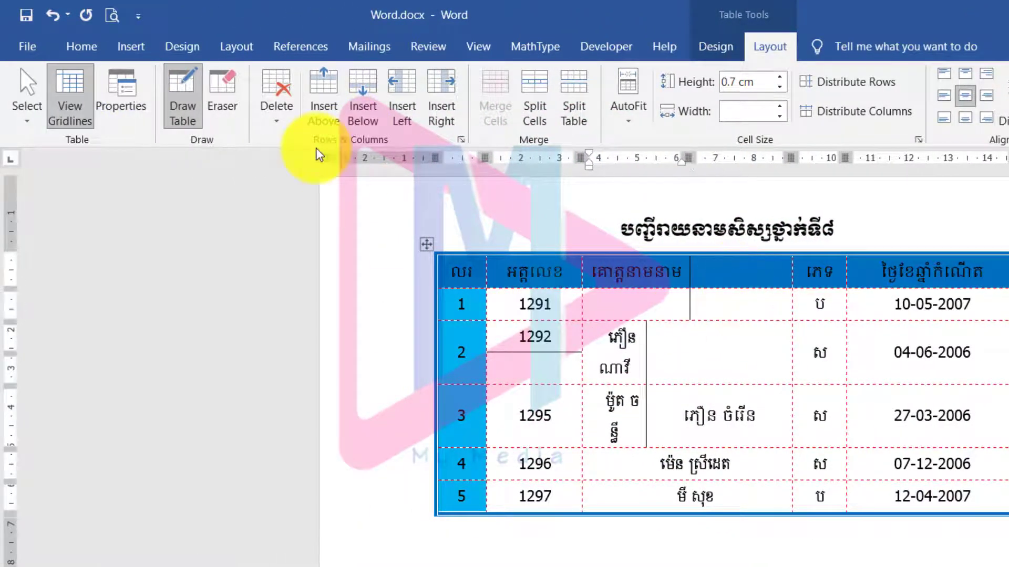
- Undo all the split lines drawn in the table
{"action": "left_click", "coordinate": [53, 16]}
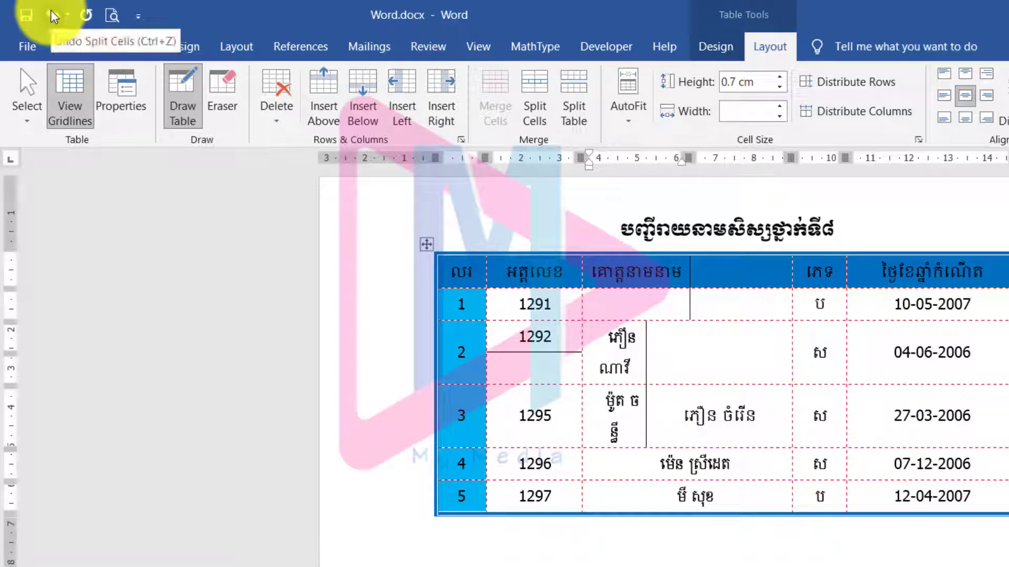
{"action": "key", "text": "ctrl+z"}
{"action": "left_click", "coordinate": [53, 15]}
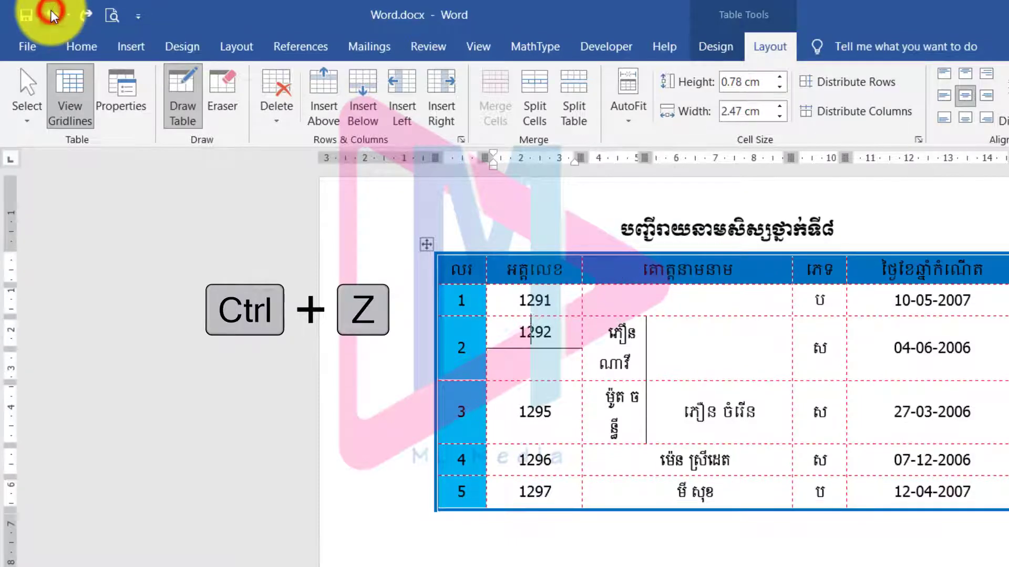
{"action": "left_click", "coordinate": [53, 16]}
{"action": "left_click", "coordinate": [53, 16]}
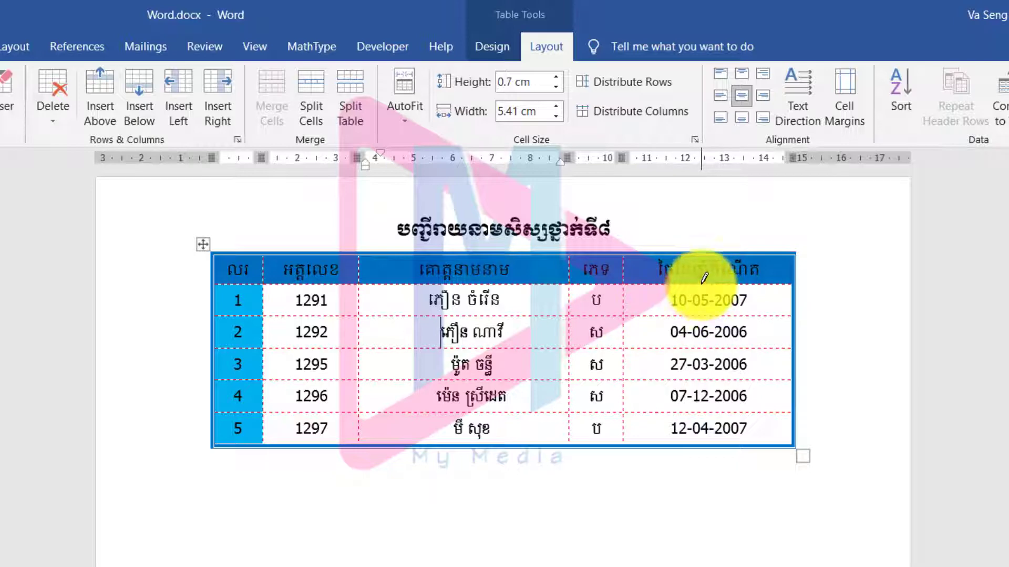
- In rows 1 and 3, split the birth date cells with vertical lines and draw diagonals across the ID cells
{"action": "left_click_drag", "start_coordinate": [701, 285], "coordinate": [703, 313]}
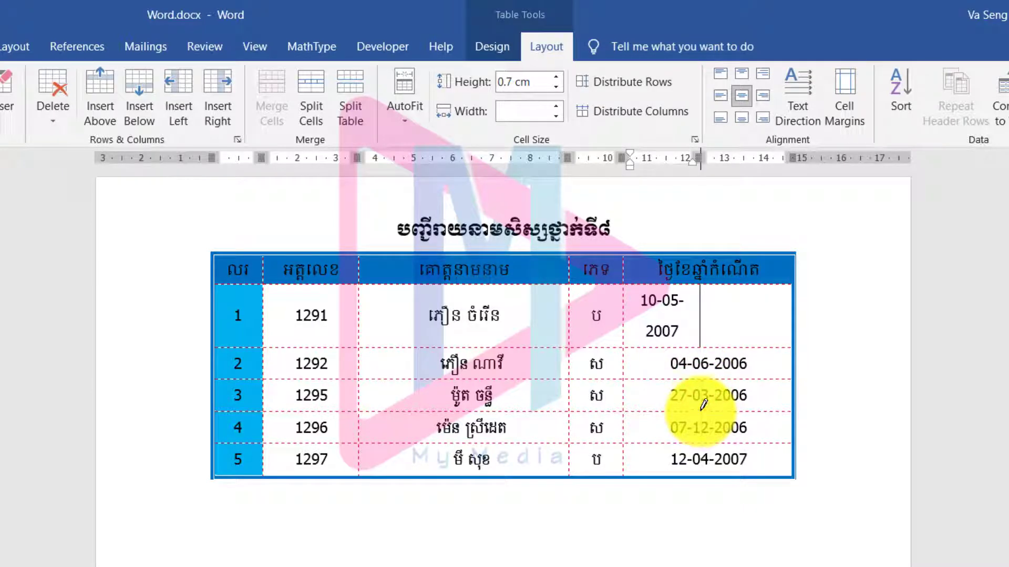
{"action": "left_click_drag", "start_coordinate": [700, 400], "coordinate": [701, 409]}
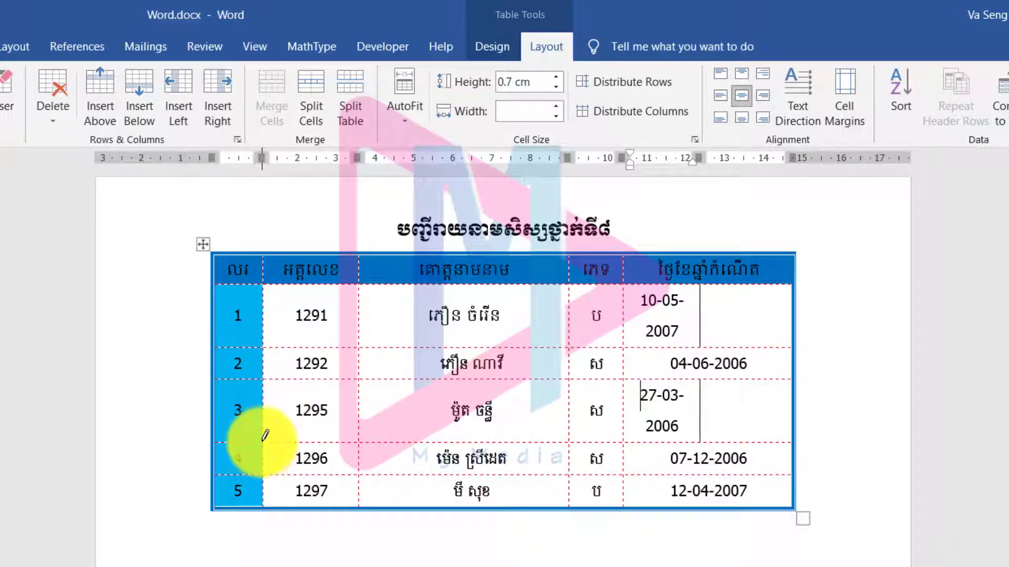
{"action": "mouse_move", "coordinate": [264, 440]}
{"action": "left_mouse_down"}
{"action": "mouse_move", "coordinate": [267, 426]}
{"action": "mouse_move", "coordinate": [357, 378]}
{"action": "left_mouse_up"}
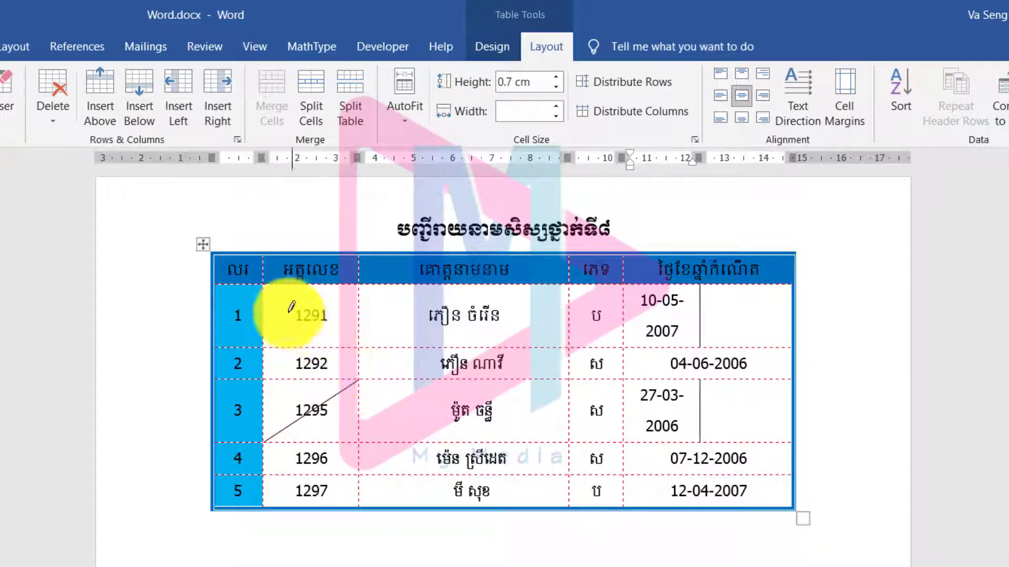
{"action": "left_click_drag", "start_coordinate": [264, 279], "coordinate": [358, 348]}
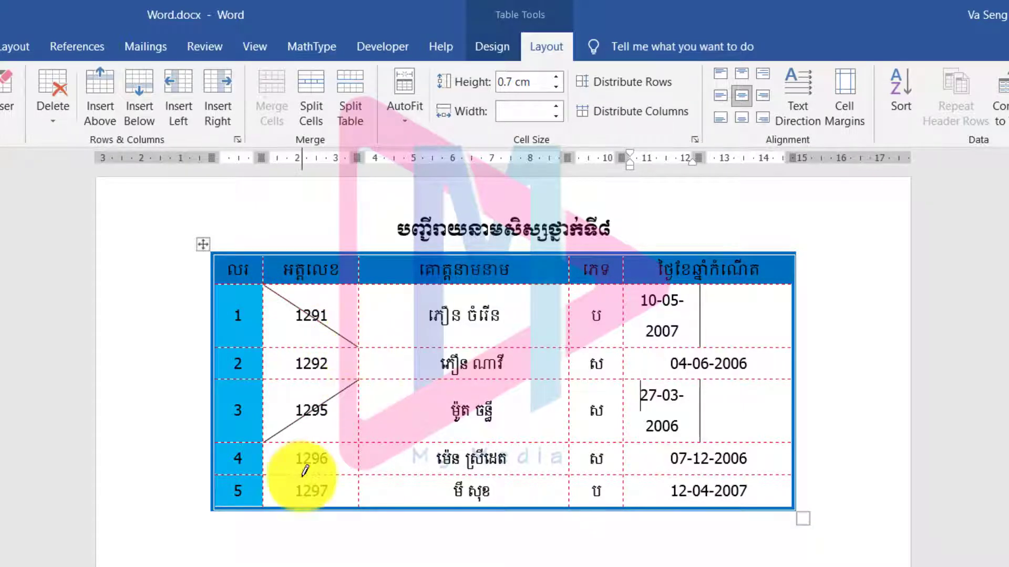
- Split the ID cell of row 5 and name cell of row 3 vertically, and the gender cell of row 1 horizontally
{"action": "left_click_drag", "start_coordinate": [302, 477], "coordinate": [303, 508]}
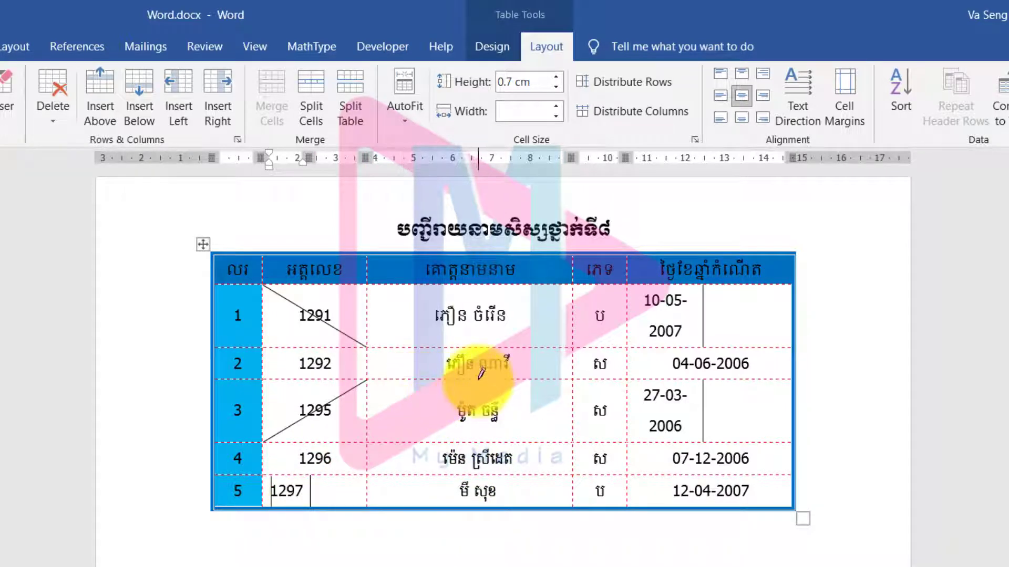
{"action": "left_click", "coordinate": [473, 381]}
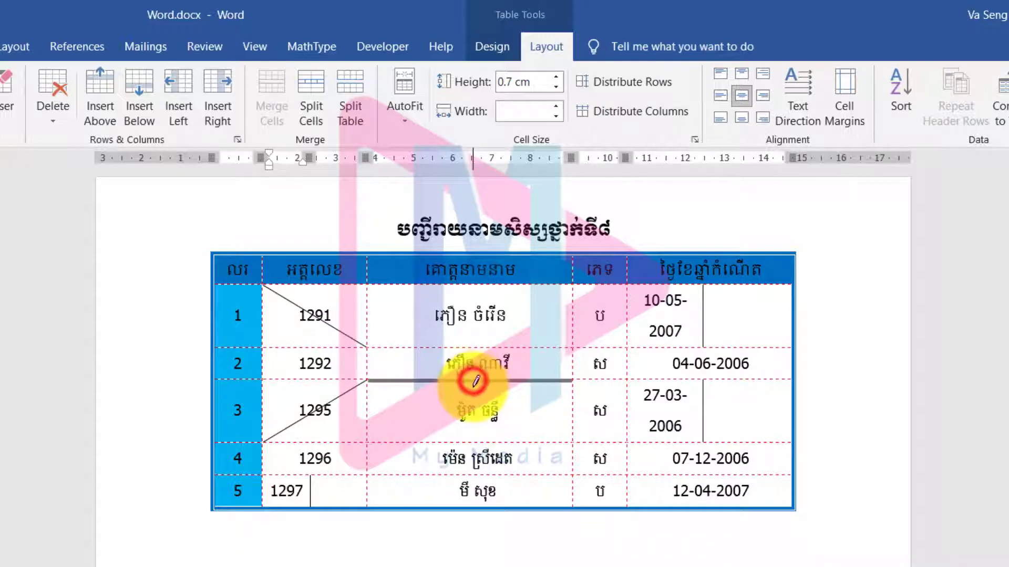
{"action": "left_click_drag", "start_coordinate": [474, 398], "coordinate": [477, 428]}
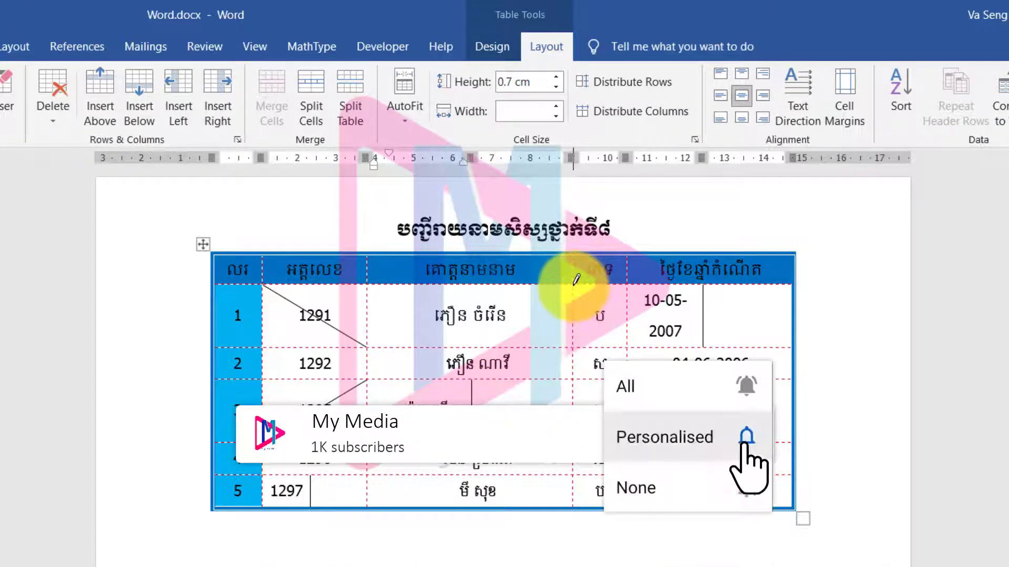
{"action": "left_click", "coordinate": [573, 317]}
{"action": "left_click_drag", "start_coordinate": [616, 314], "coordinate": [628, 313]}
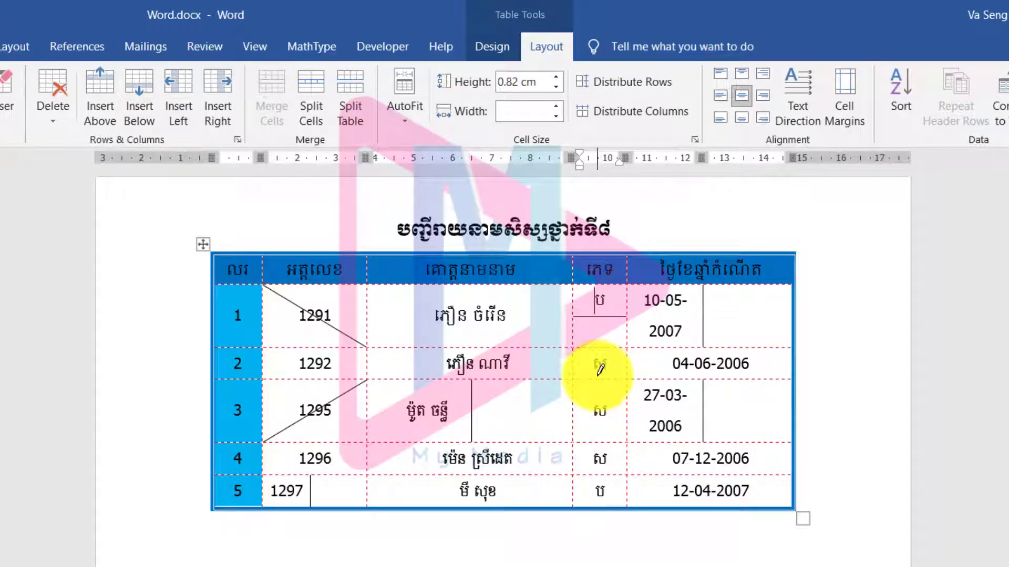
{"action": "mouse_move", "coordinate": [602, 374]}
{"action": "left_mouse_down"}
{"action": "mouse_move", "coordinate": [592, 417]}
{"action": "mouse_move", "coordinate": [601, 428]}
{"action": "left_mouse_up"}
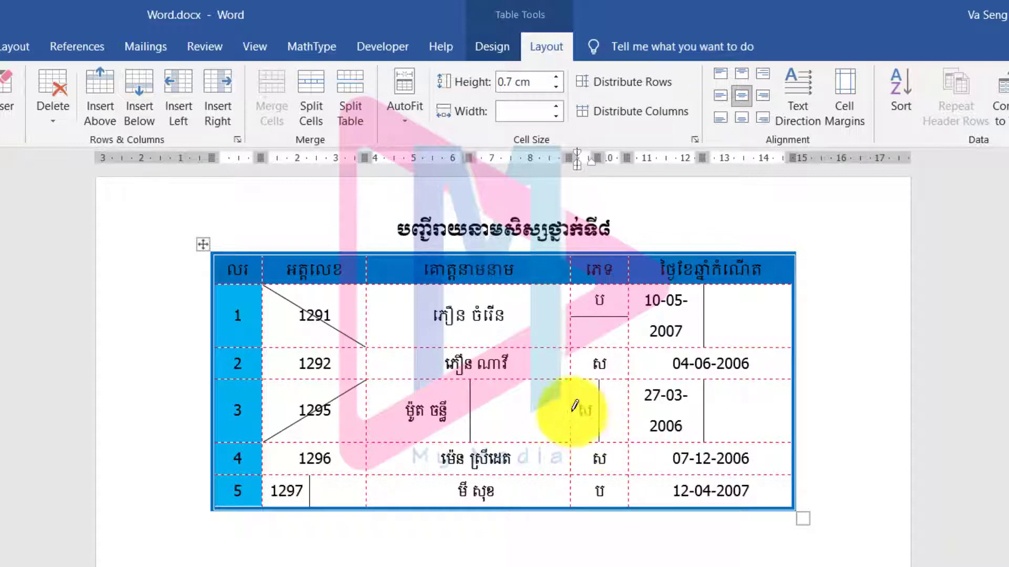
{"action": "key", "text": "ctrl+z"}
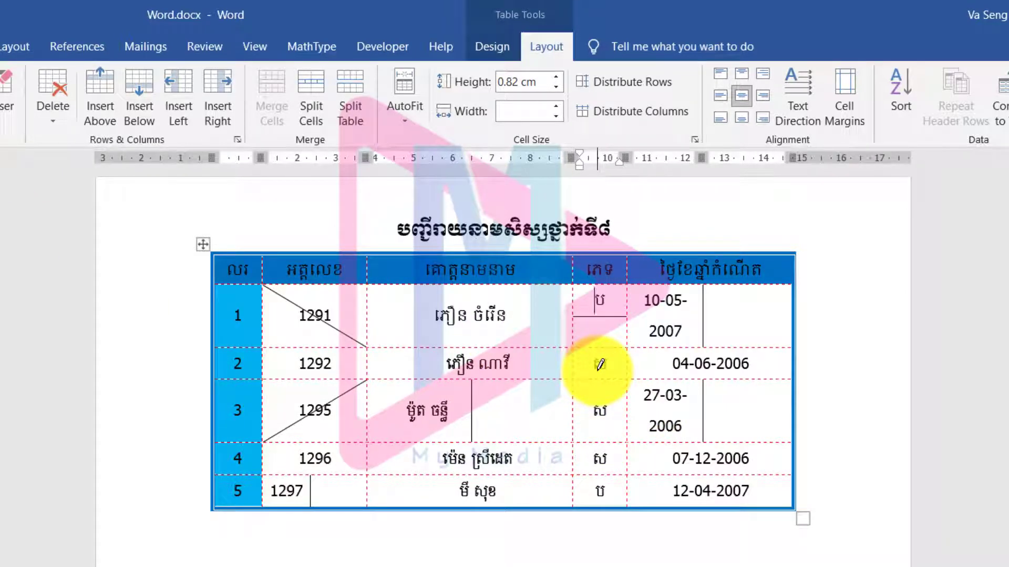
{"action": "left_click_drag", "start_coordinate": [598, 371], "coordinate": [597, 415]}
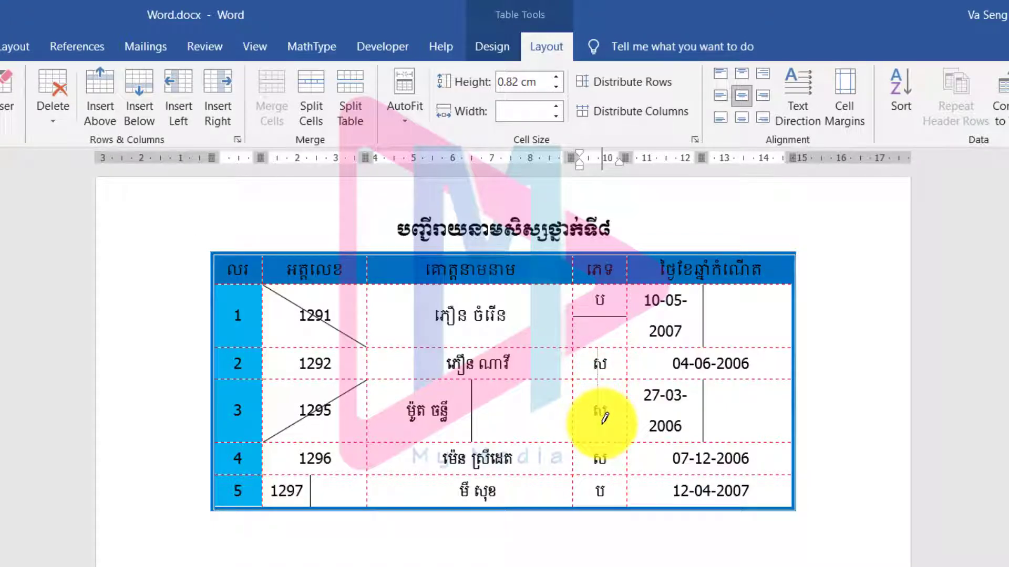
{"action": "mouse_move", "coordinate": [598, 344]}
{"action": "left_mouse_down"}
{"action": "mouse_move", "coordinate": [604, 401]}
{"action": "mouse_move", "coordinate": [595, 429]}
{"action": "left_mouse_up"}
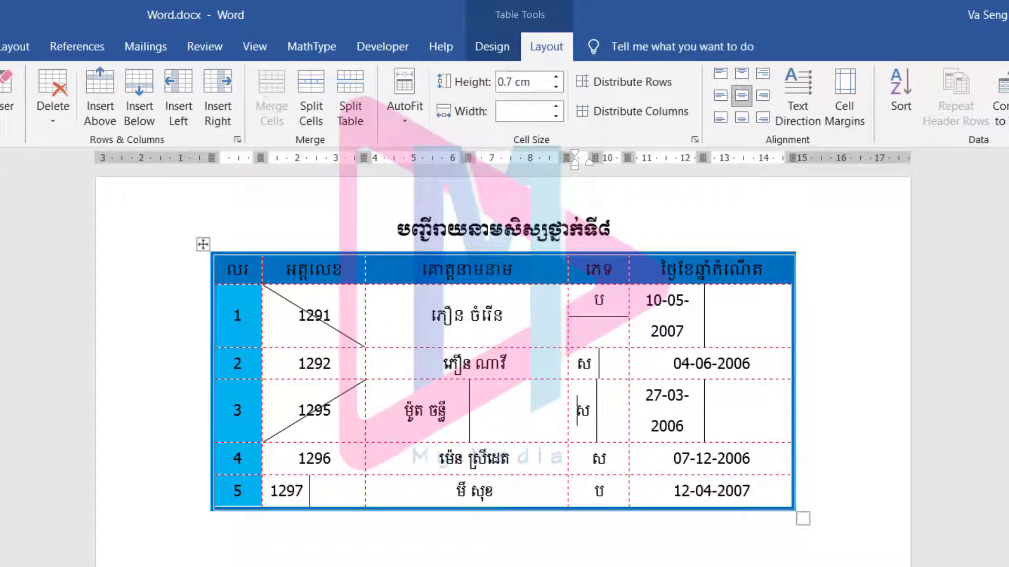
{"action": "key", "text": "ctrl+z"}
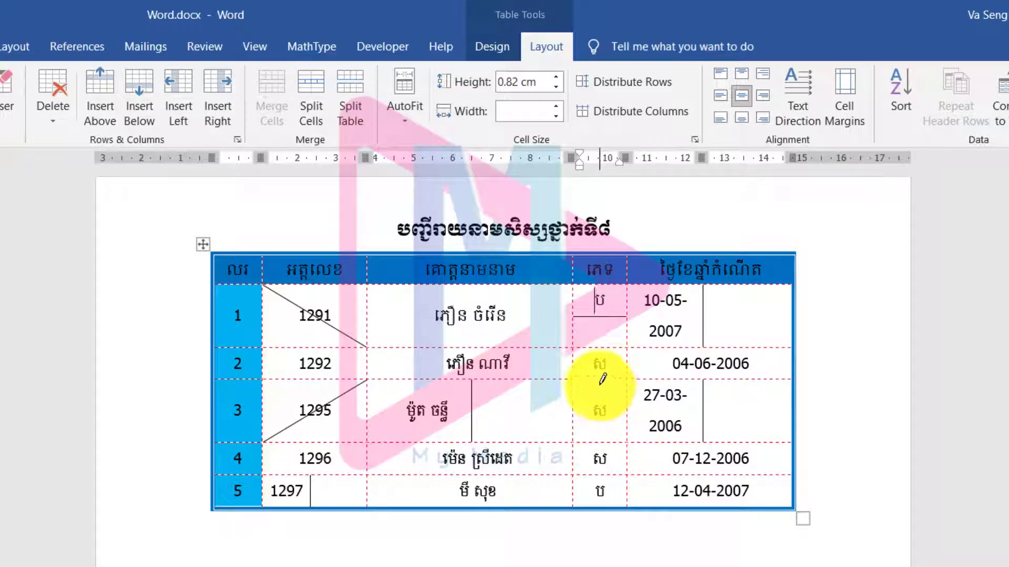
- Split the gender cell of row 3 and name cell of row 4 vertically, and the number cell of row 3 horizontally
{"action": "left_click_drag", "start_coordinate": [602, 380], "coordinate": [603, 432]}
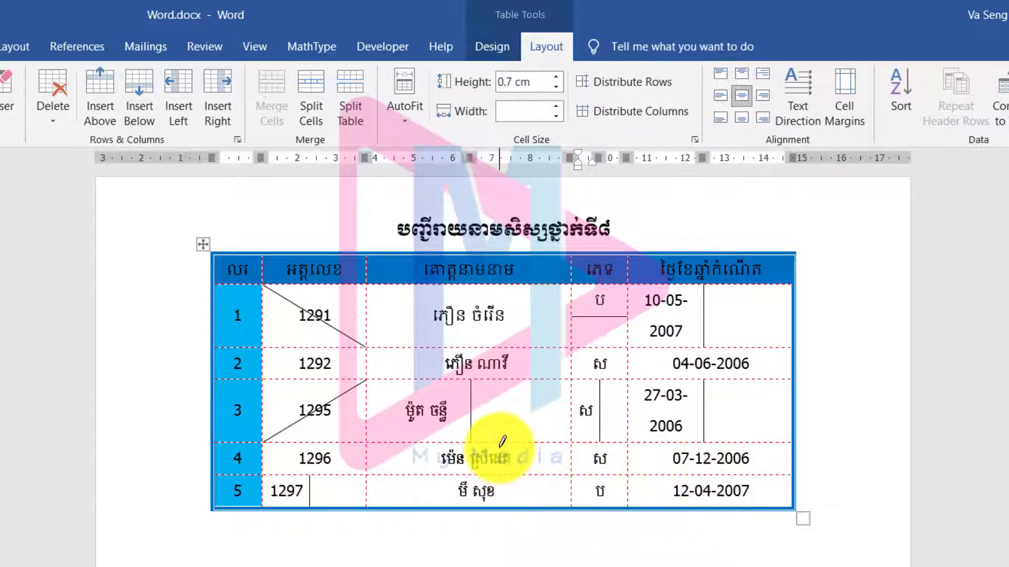
{"action": "left_click_drag", "start_coordinate": [500, 446], "coordinate": [501, 470]}
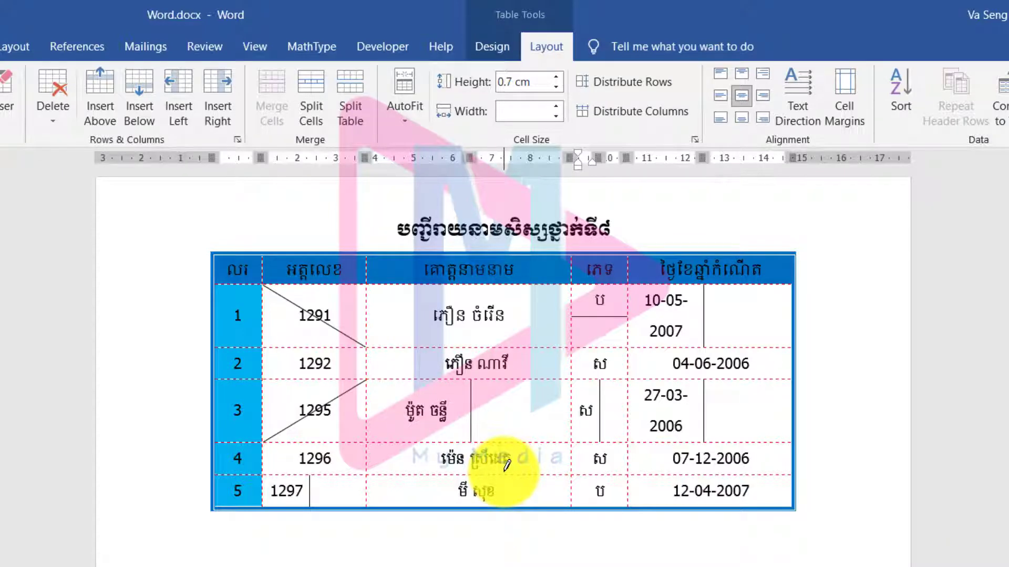
{"action": "left_click_drag", "start_coordinate": [504, 469], "coordinate": [500, 444]}
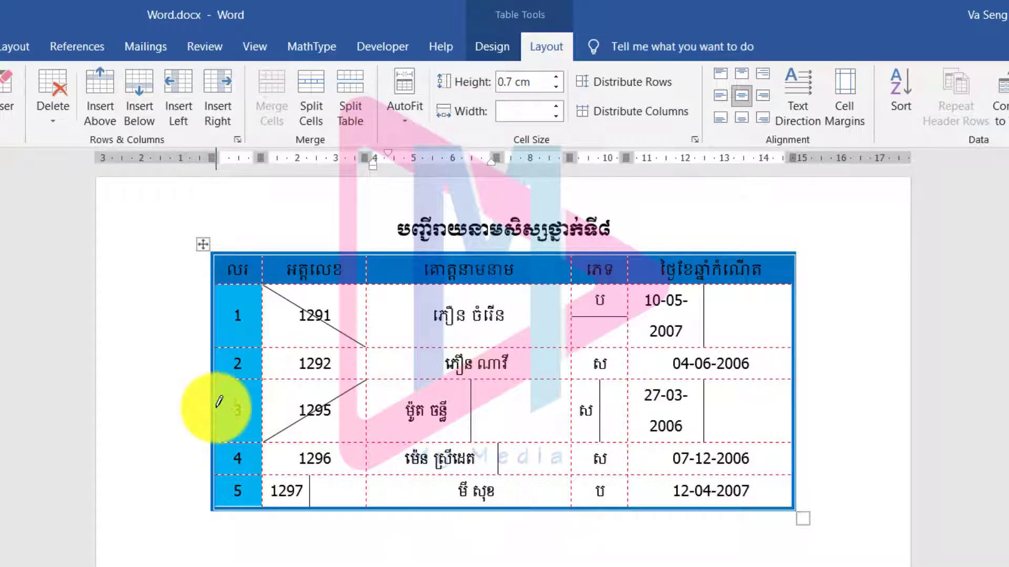
{"action": "mouse_move", "coordinate": [215, 407]}
{"action": "left_mouse_down"}
{"action": "mouse_move", "coordinate": [265, 408]}
{"action": "mouse_move", "coordinate": [257, 407]}
{"action": "left_mouse_up"}
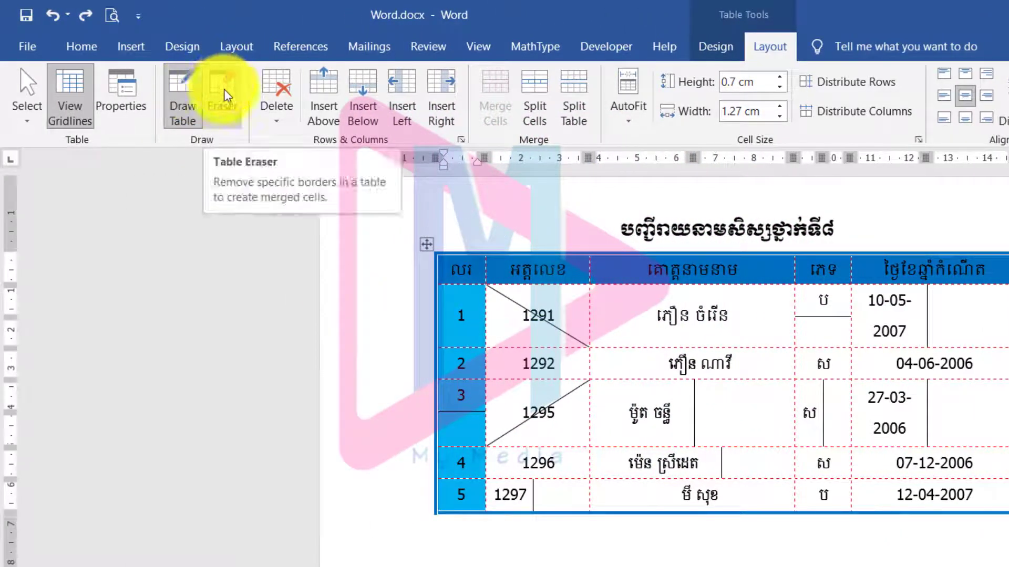
- With the Eraser, remove the diagonals from the ID cells of rows 1 and 3 and the lines splitting row 3's number, name and gender cells
{"action": "left_click", "coordinate": [226, 97]}
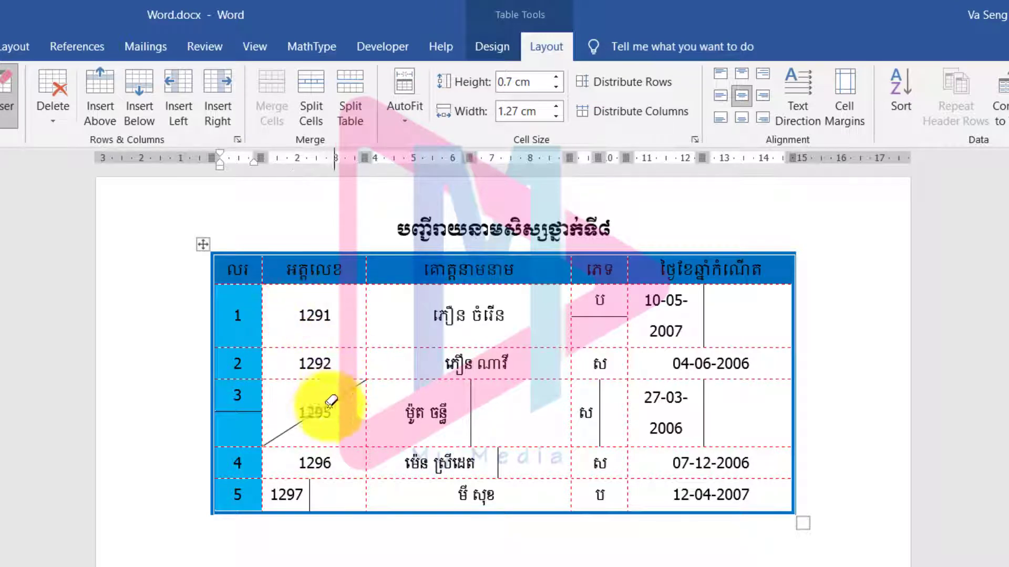
{"action": "left_click", "coordinate": [302, 420]}
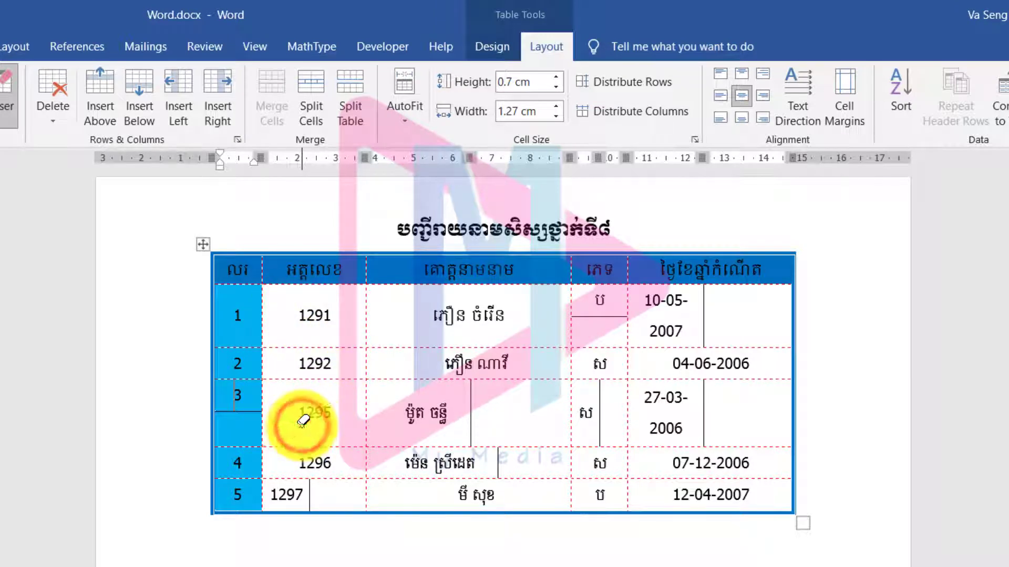
{"action": "left_click", "coordinate": [232, 408]}
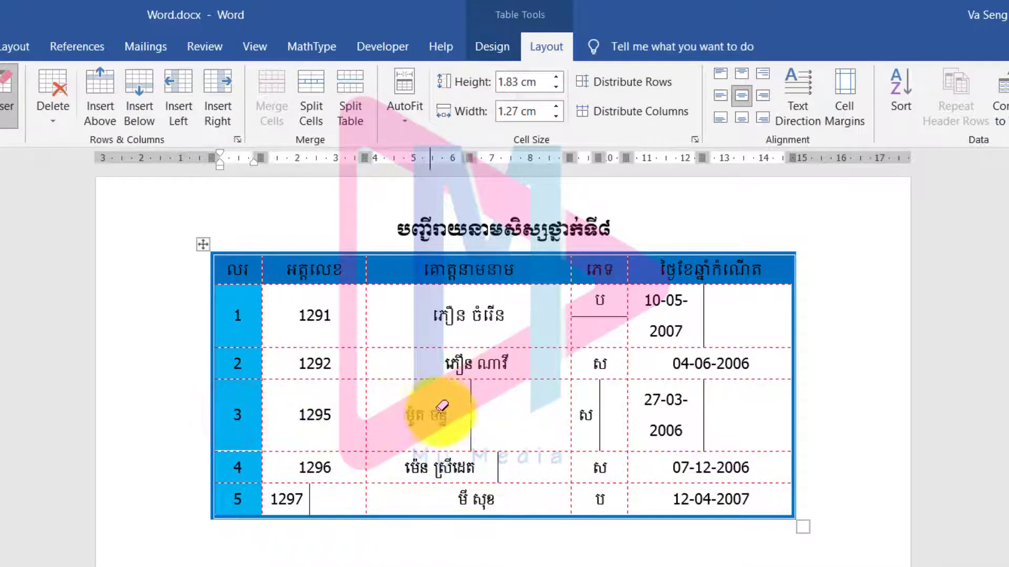
{"action": "left_click", "coordinate": [472, 406]}
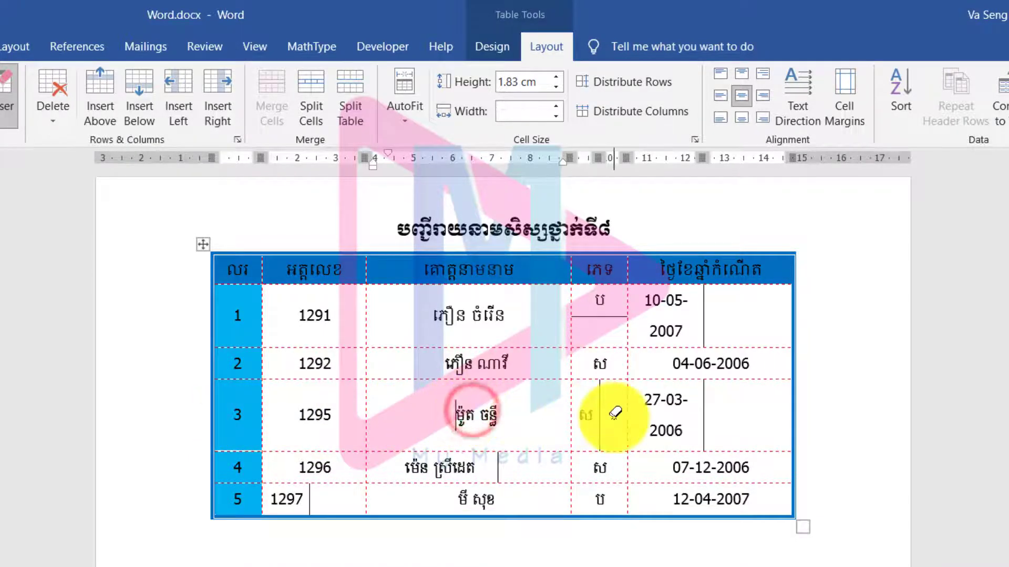
{"action": "left_click", "coordinate": [601, 412]}
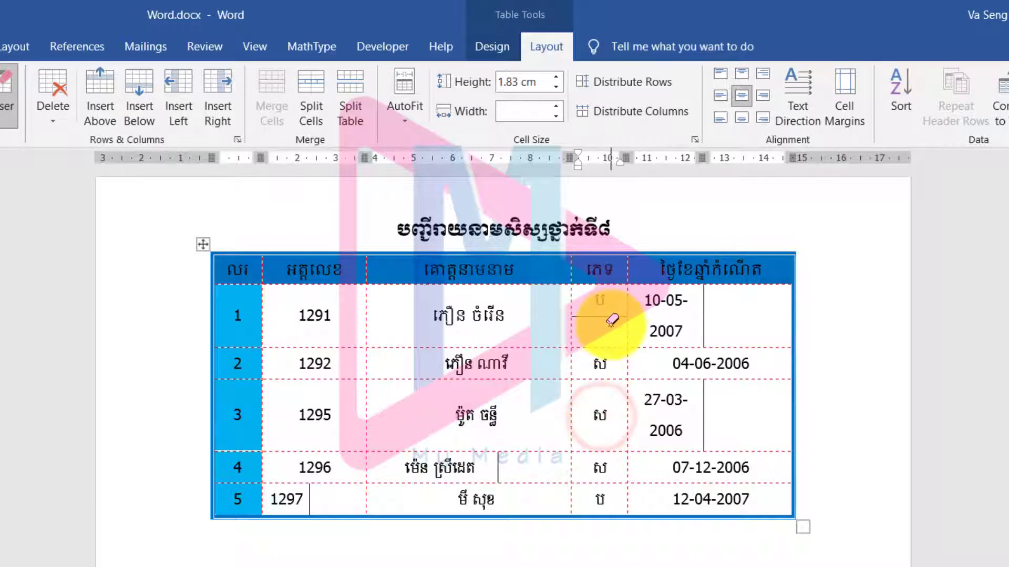
- Erase the lines splitting row 1's gender cell, the birth date cells of rows 1 and 3, row 4's name cell and row 5's ID cell
{"action": "left_click", "coordinate": [610, 314]}
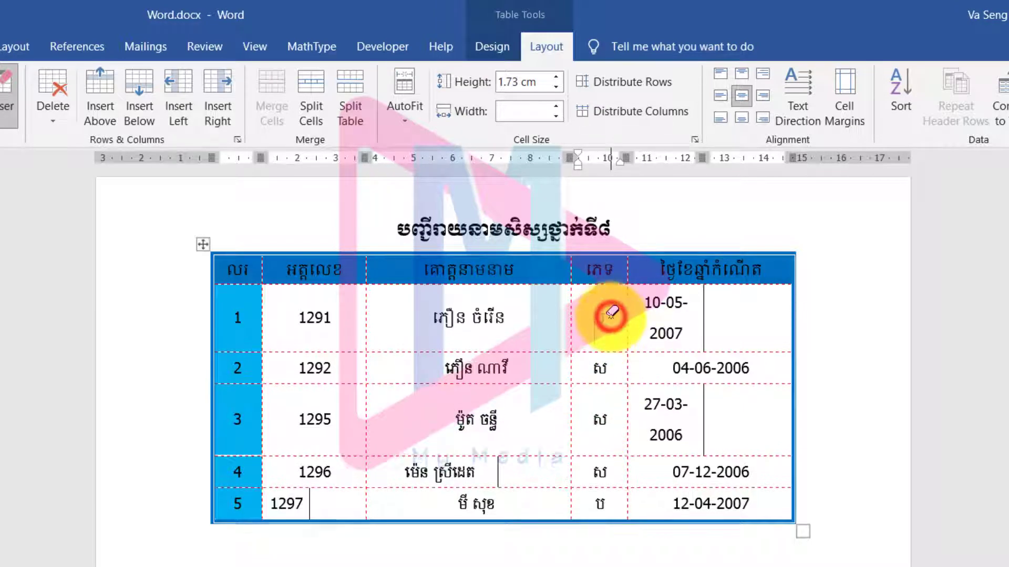
{"action": "left_click", "coordinate": [706, 310]}
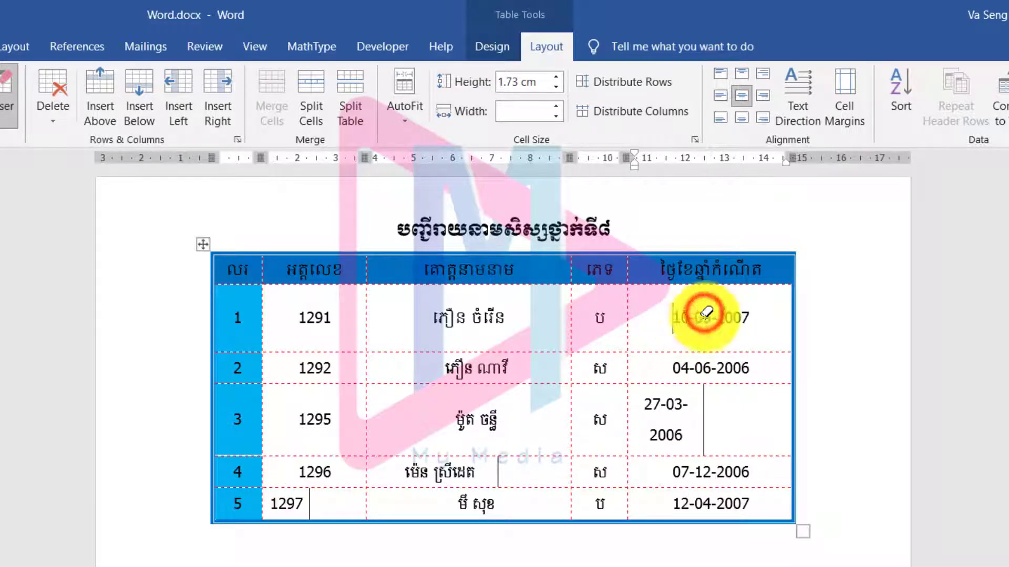
{"action": "left_click", "coordinate": [705, 419]}
{"action": "left_click", "coordinate": [498, 471]}
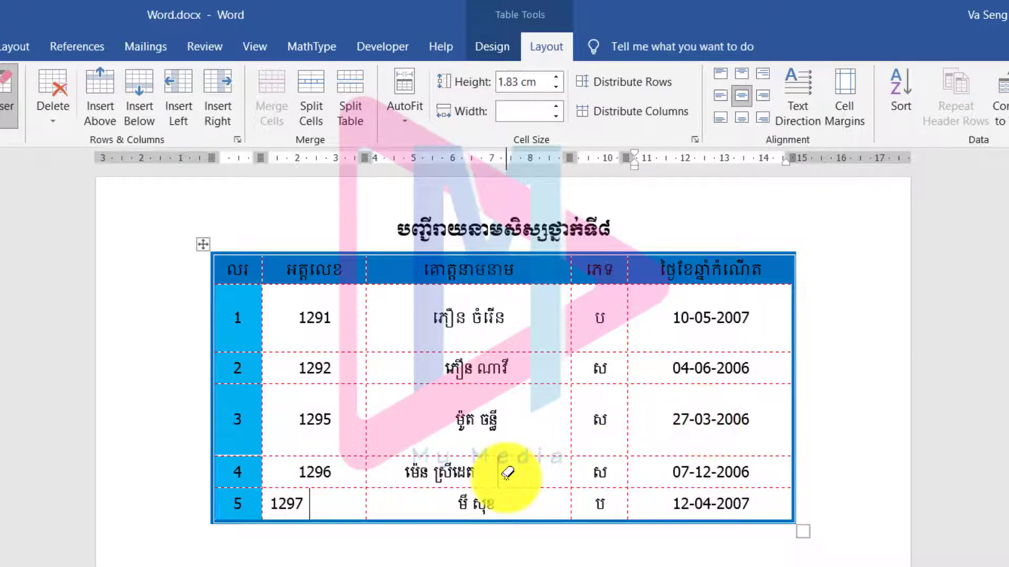
{"action": "left_click", "coordinate": [314, 502]}
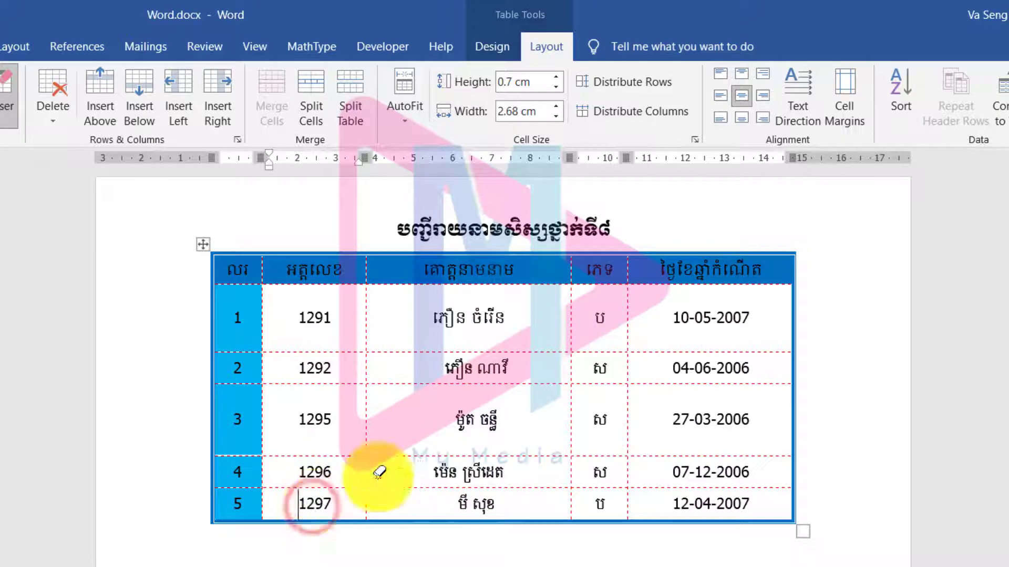
- Merge the cells of rows 1 to 3 in the name and ID columns by erasing the borders between them
{"action": "left_click", "coordinate": [414, 384]}
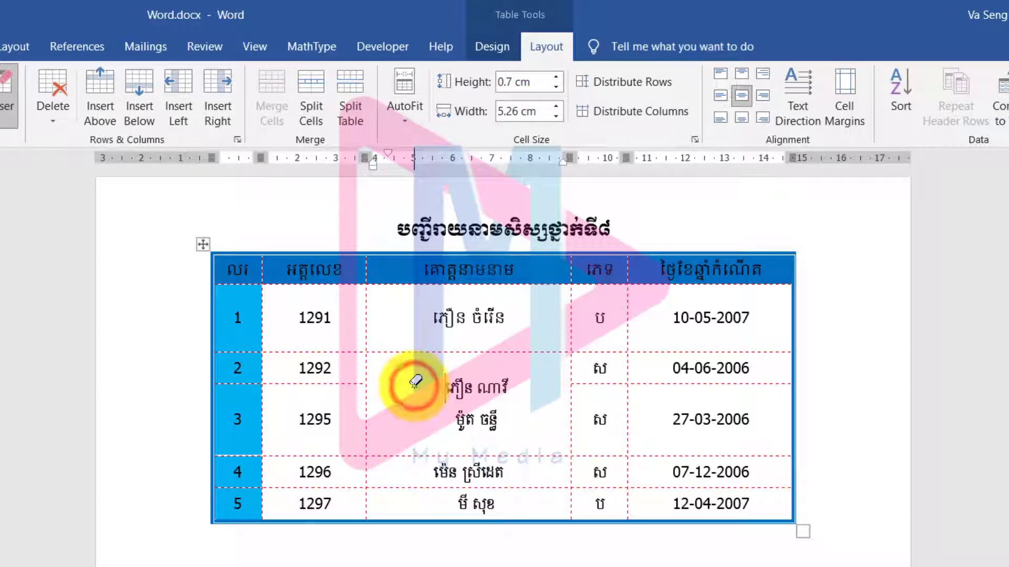
{"action": "left_click", "coordinate": [465, 350]}
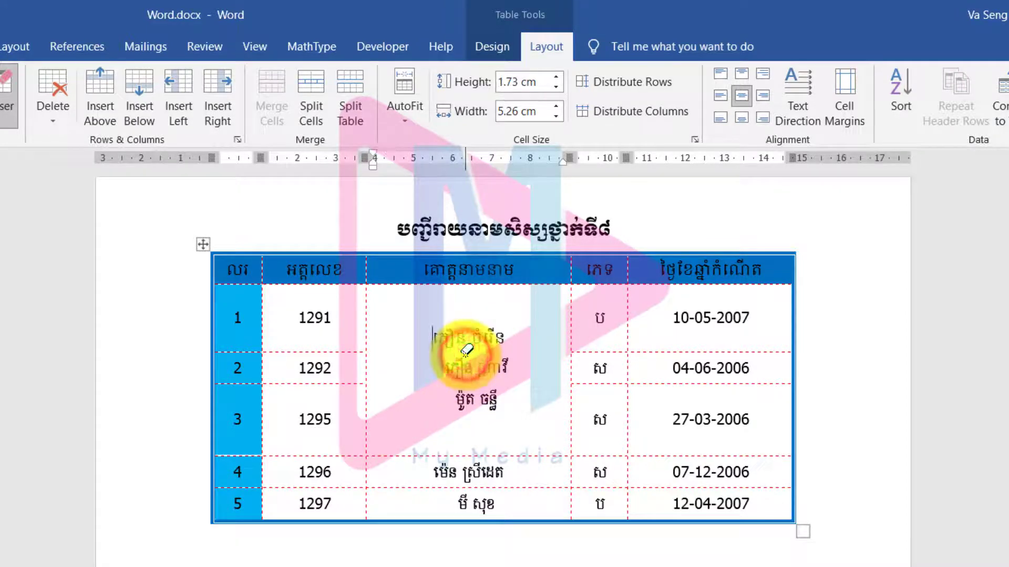
{"action": "left_click", "coordinate": [309, 382]}
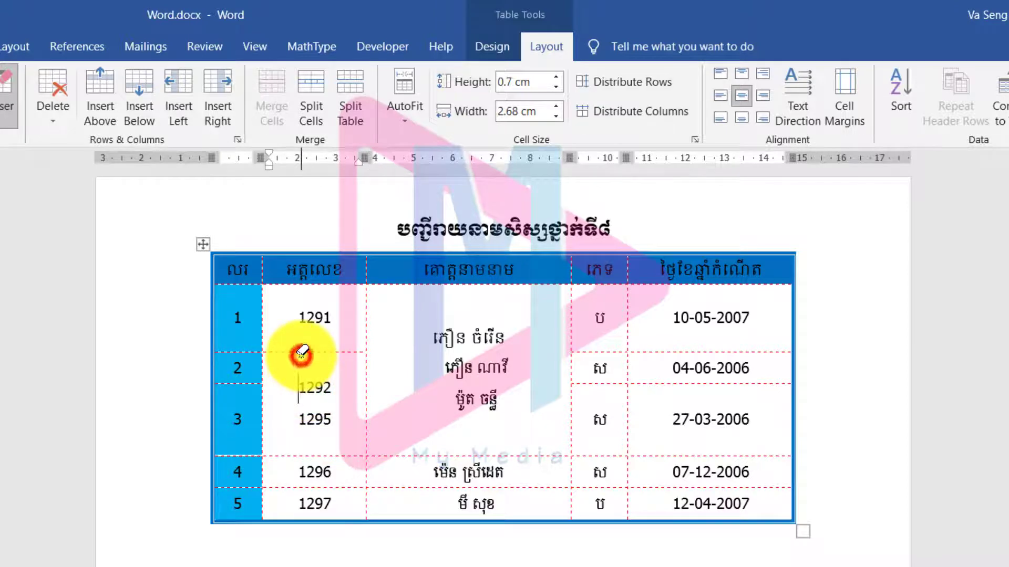
{"action": "left_click", "coordinate": [302, 353]}
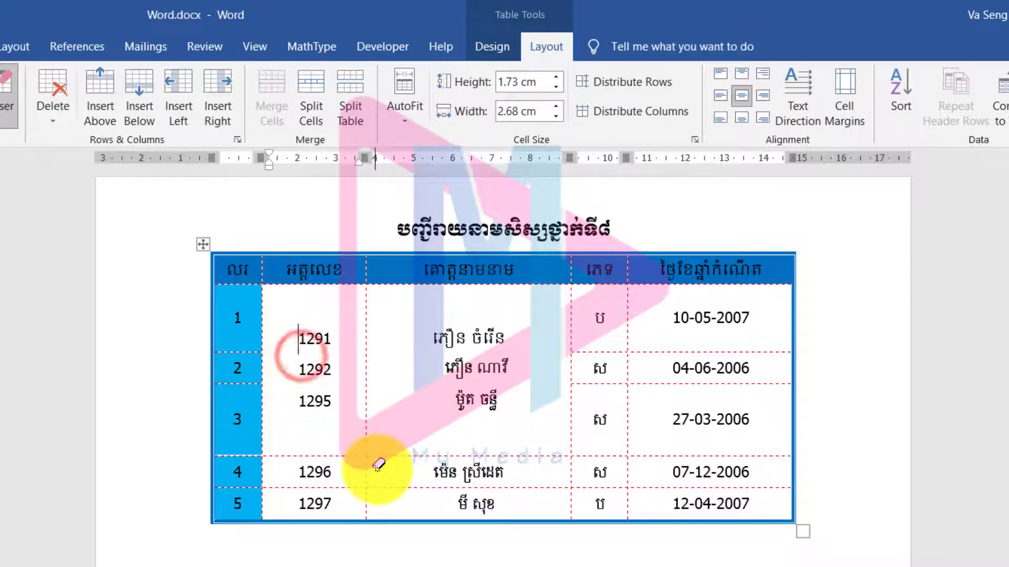
- Erase the borders between rows 1 to 3 in the number and birth date columns, and between rows 2 and 3 in the gender column
{"action": "left_click", "coordinate": [241, 383]}
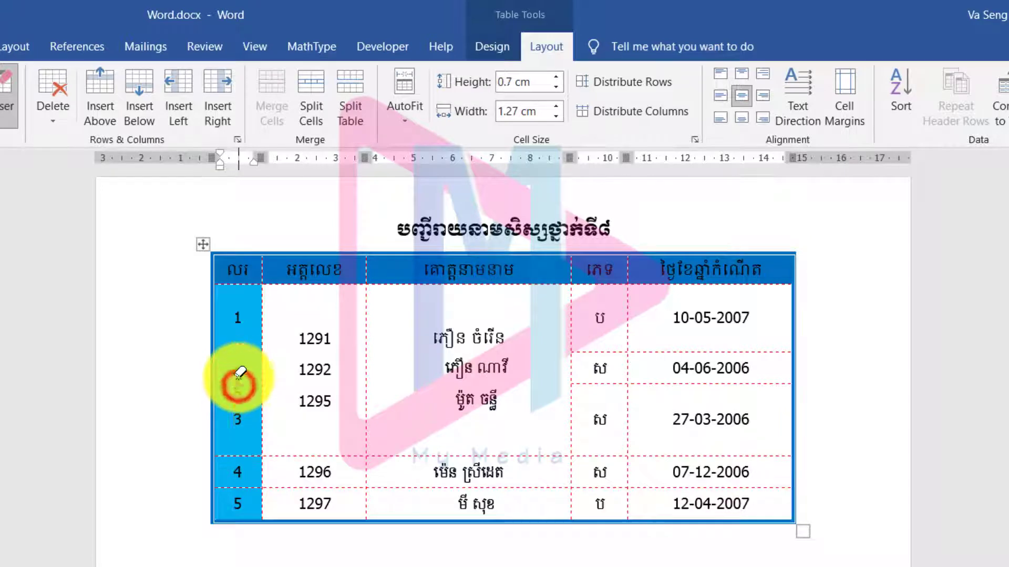
{"action": "left_click", "coordinate": [238, 355]}
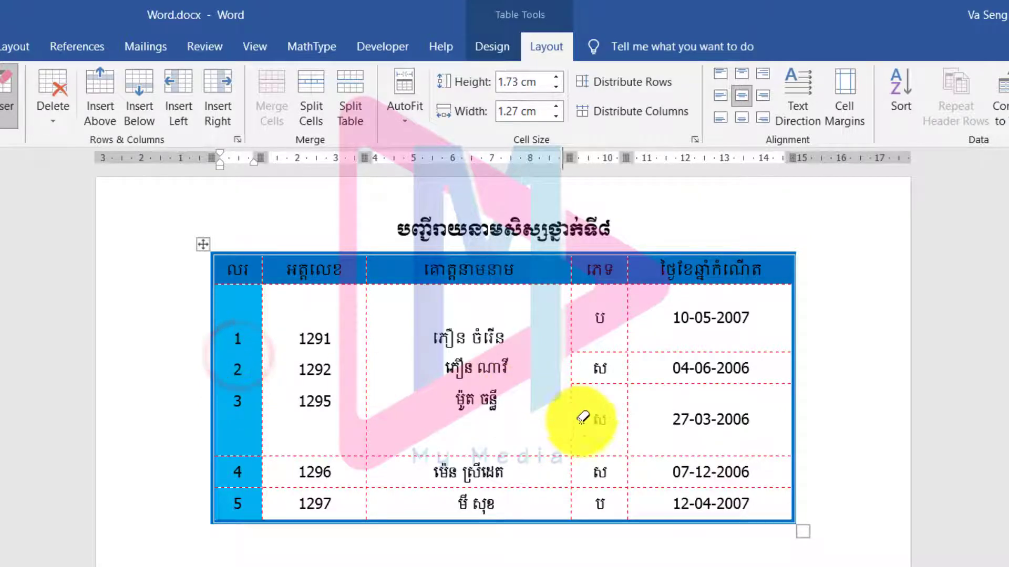
{"action": "left_click", "coordinate": [686, 383]}
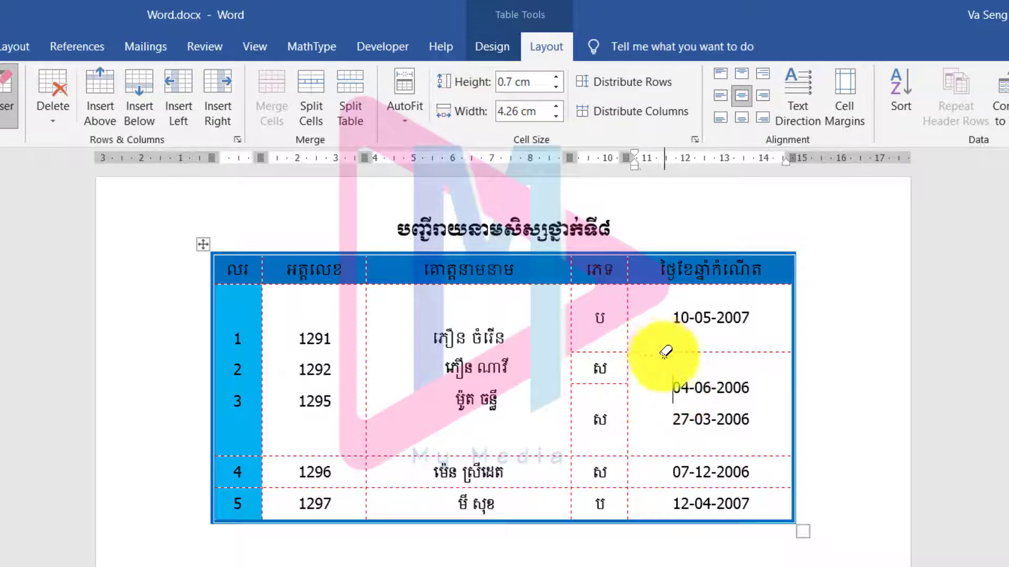
{"action": "left_click", "coordinate": [665, 353]}
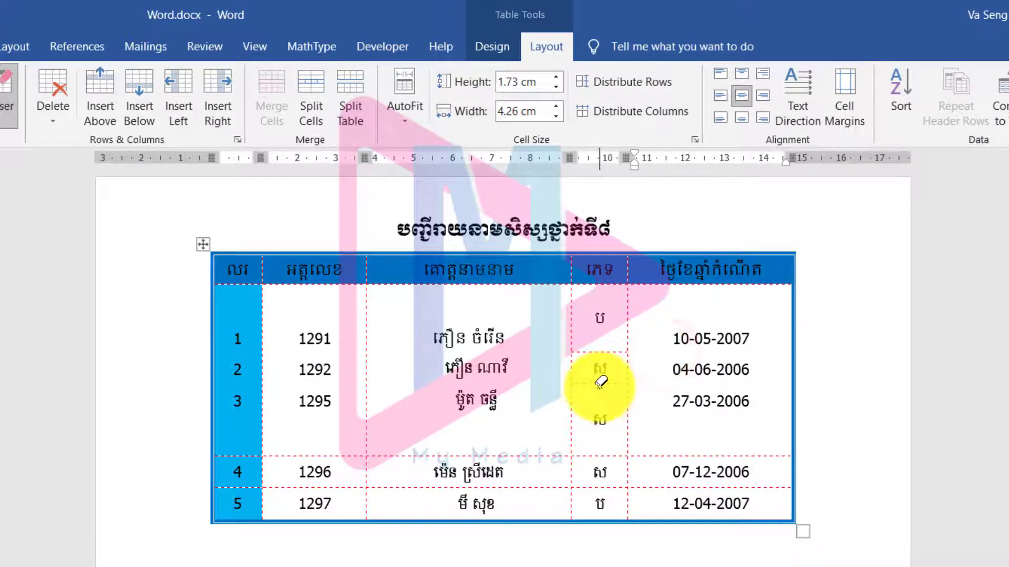
{"action": "left_click", "coordinate": [599, 384]}
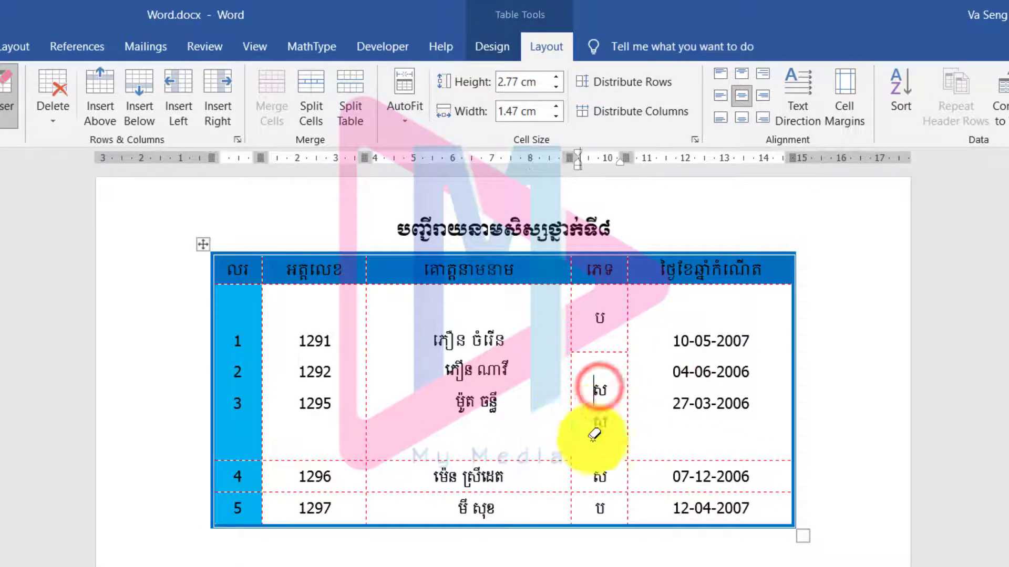
- Erase the borders between rows 4 and 5 in the name and number columns, undoing the erasure between rows 3 and 4 in the gender column
{"action": "left_click", "coordinate": [452, 491]}
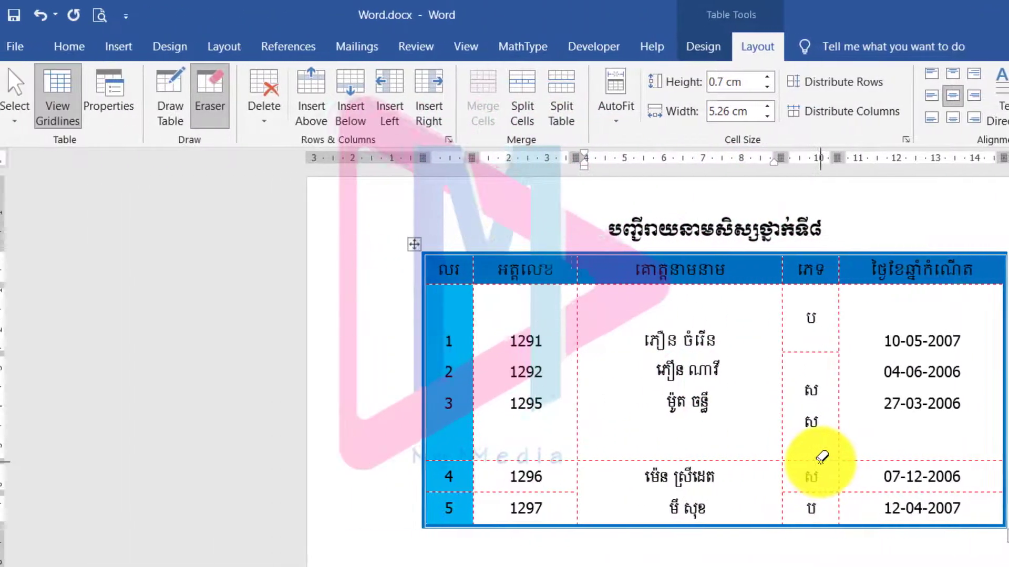
{"action": "left_click", "coordinate": [819, 461]}
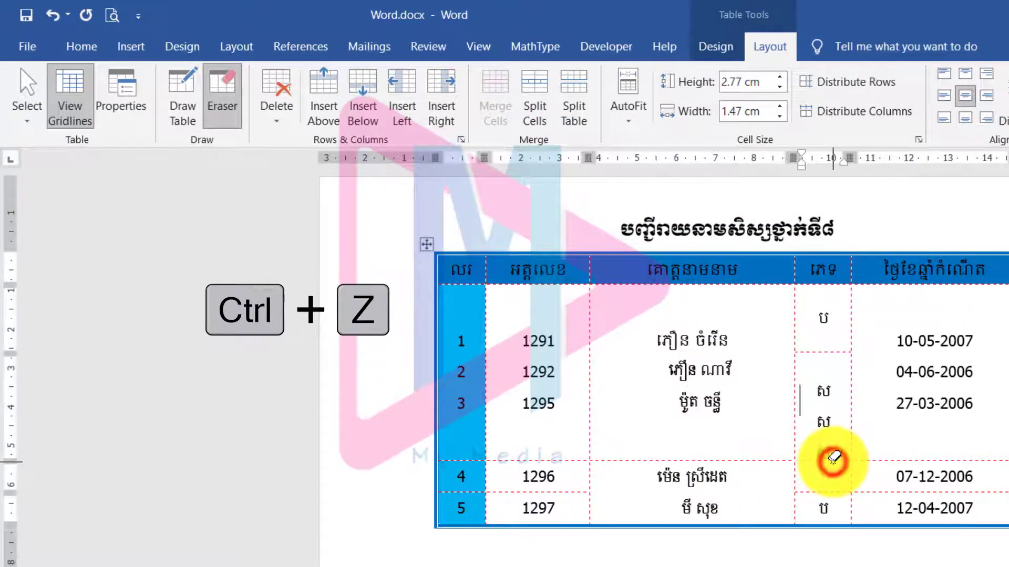
{"action": "left_click", "coordinate": [53, 16]}
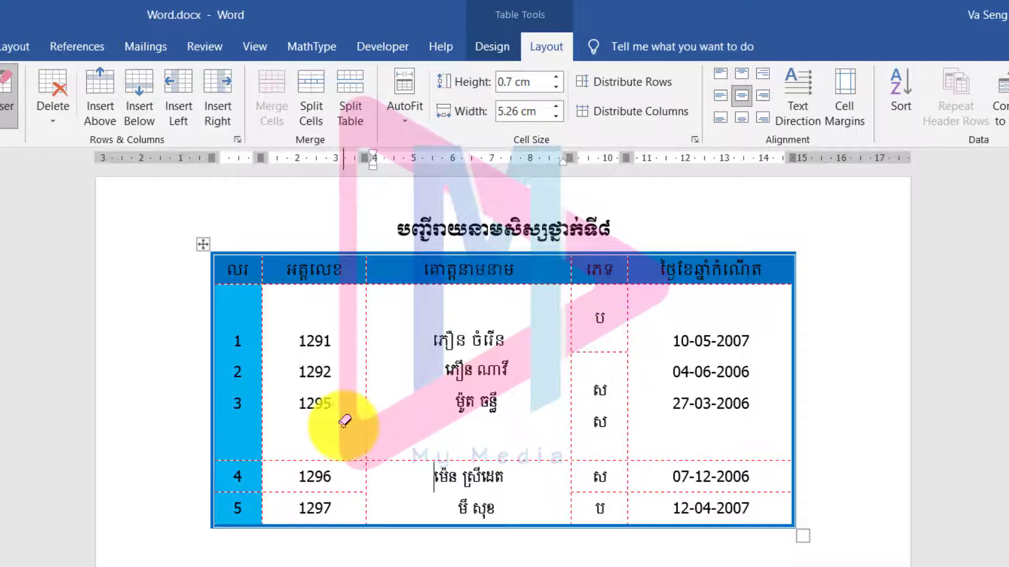
{"action": "left_click", "coordinate": [241, 493]}
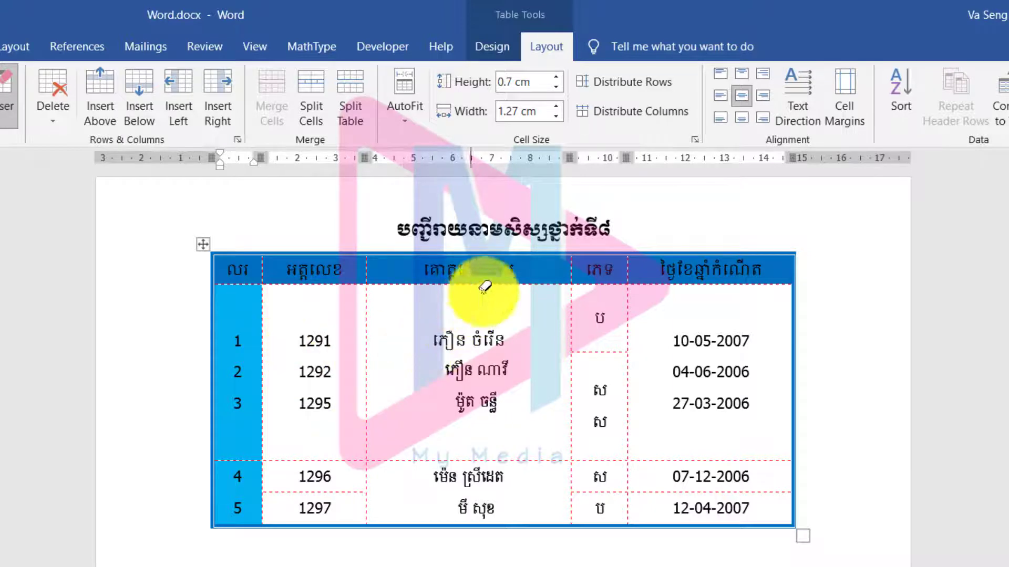
- Erase the border between the name and gender headers and between the gender cells of rows 4 and 5, and turn off the Eraser
{"action": "left_click", "coordinate": [572, 268]}
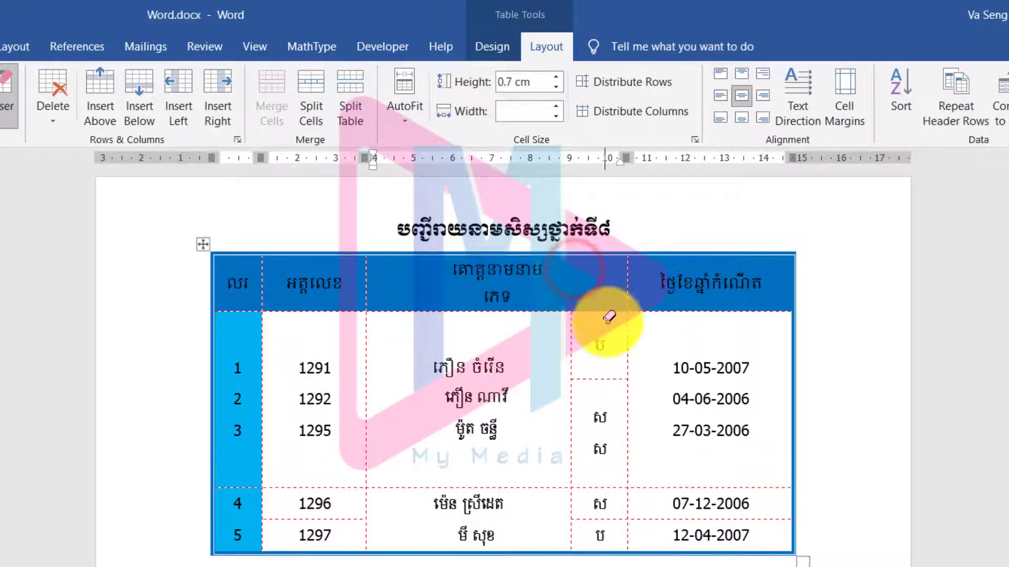
{"action": "left_click", "coordinate": [607, 518]}
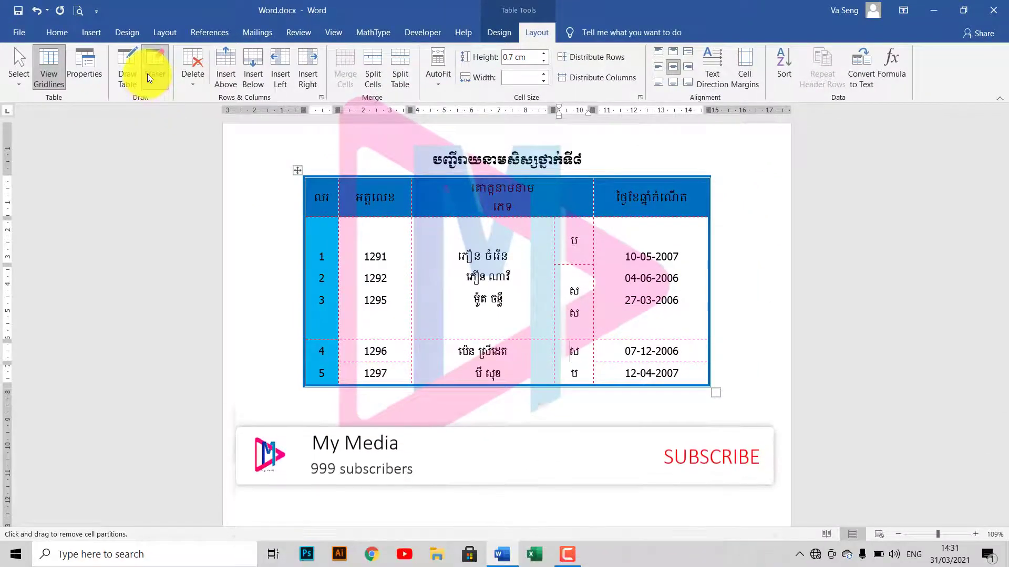
{"action": "left_click", "coordinate": [147, 73]}
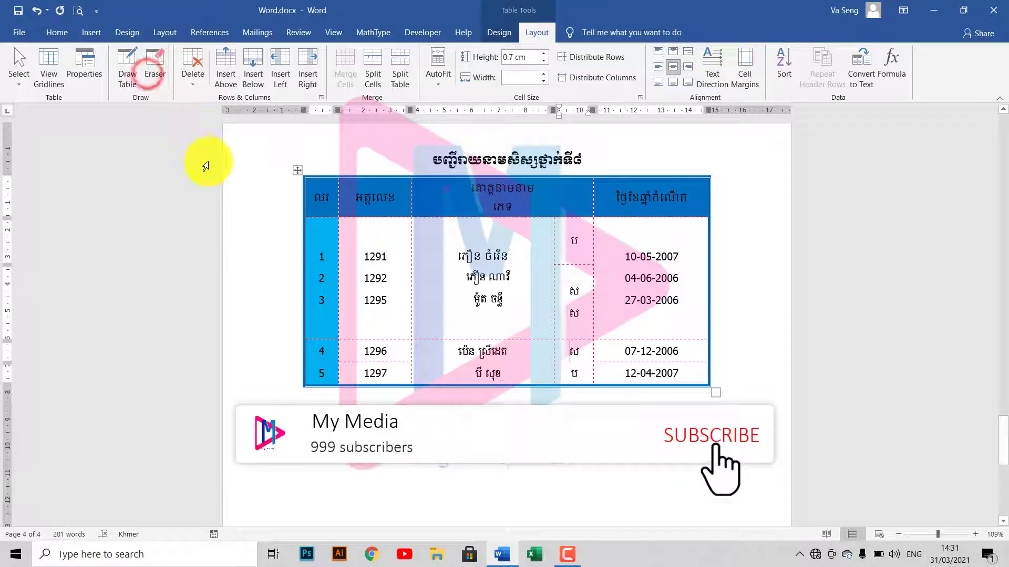
{"action": "left_click", "coordinate": [129, 53]}
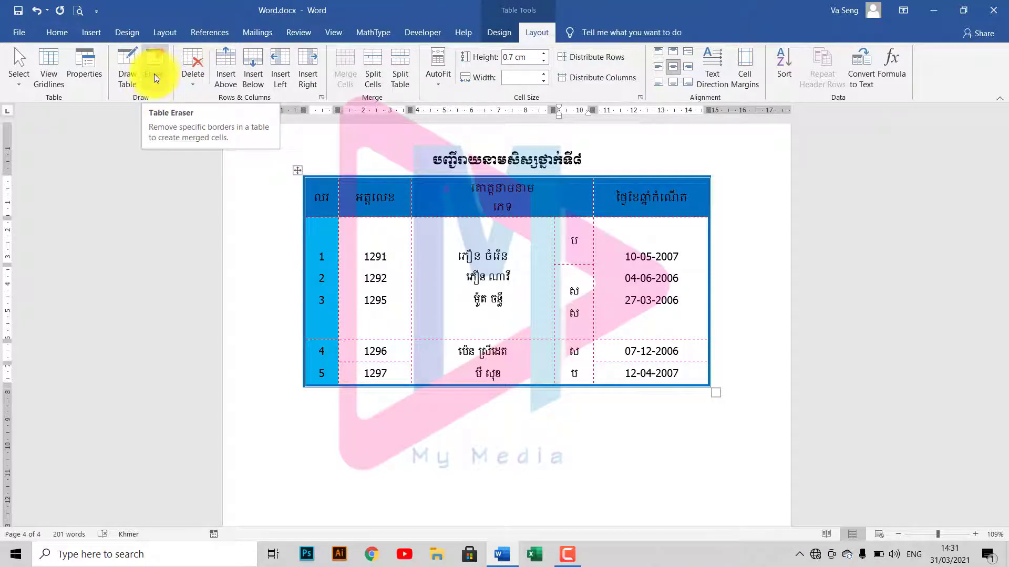